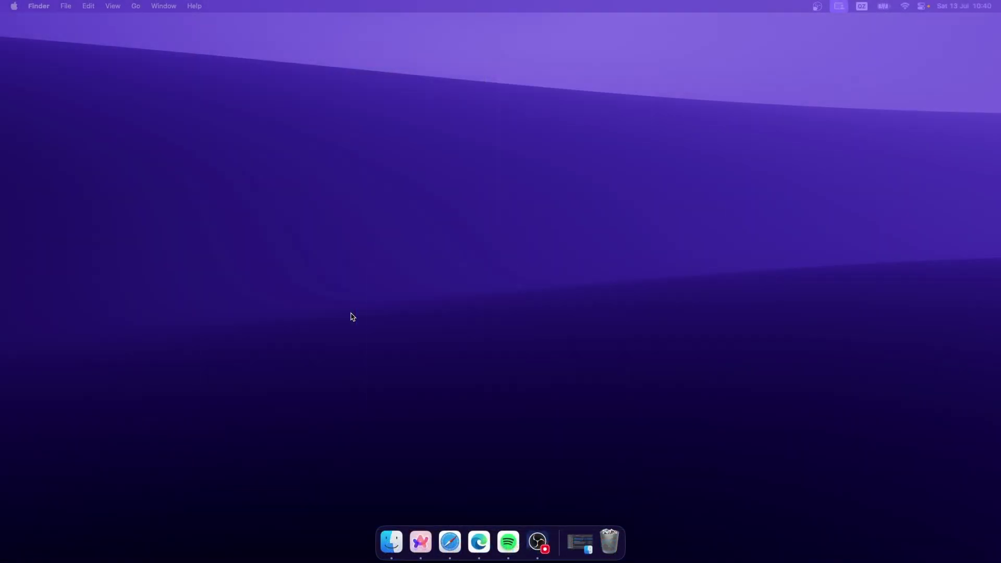
# - Cycle the macOS app switcher through OBS, Finder, Safari, Arc, Edge and Spotify
pyautogui.press('super+Tab')
pyautogui.press('super+Tab')
pyautogui.press('super+Tab')
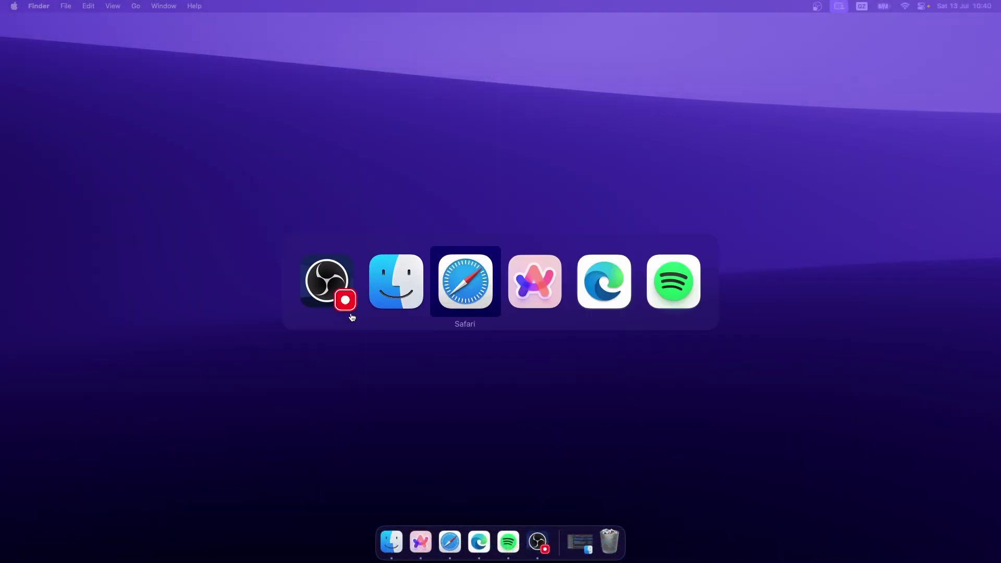
pyautogui.press('super+Tab')
pyautogui.press('super+Tab')
pyautogui.press('super+Tab')
pyautogui.press('super+Tab')
pyautogui.press('super+Tab')
pyautogui.press('super+Tab')
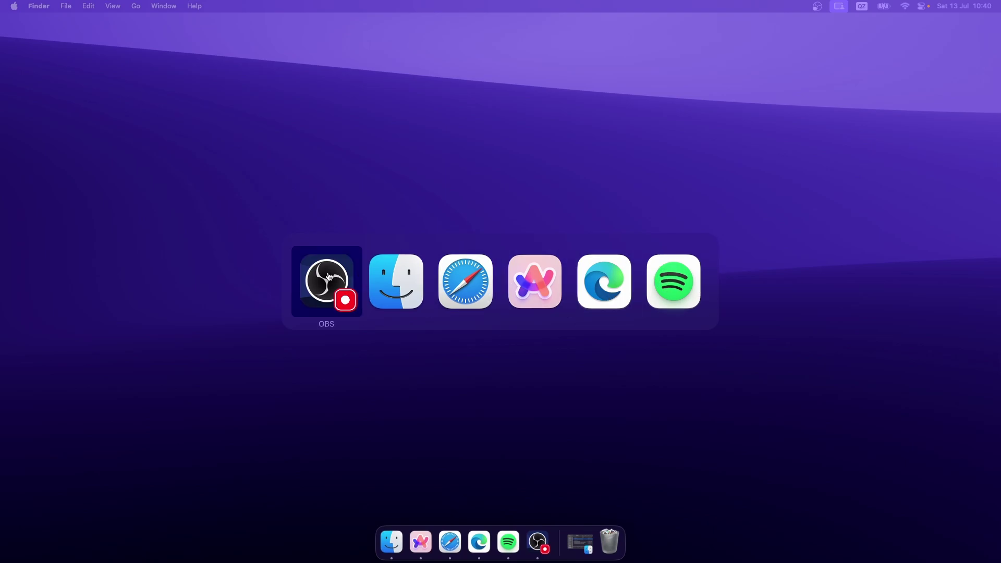
pyautogui.press('super+Tab')
pyautogui.press('super+Tab')
pyautogui.press('super+Tab')
pyautogui.press('super+Tab')
pyautogui.press('super+Tab')
pyautogui.press('super+Tab')
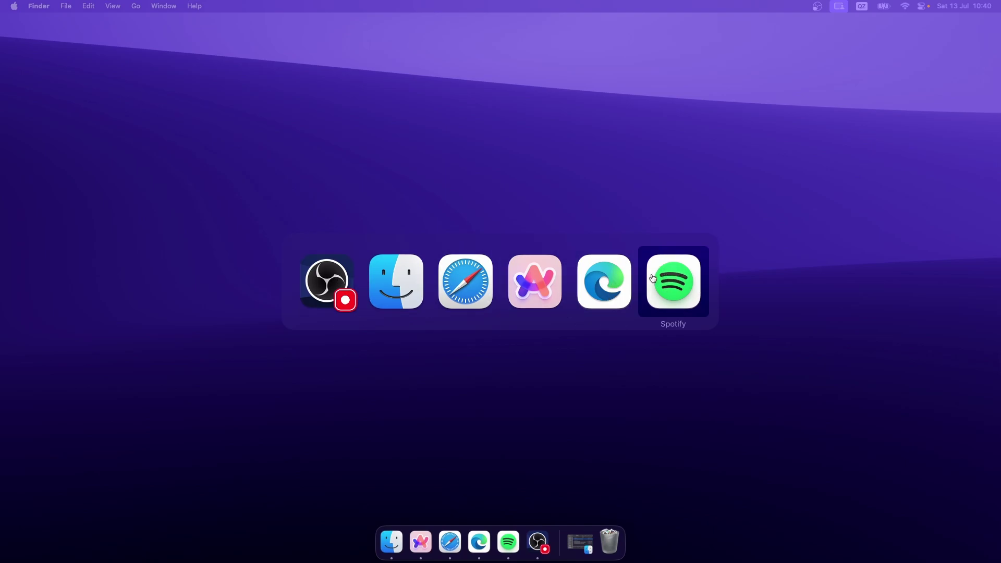
# - Switch to Arc and open the DockDoor GitHub repository tab from the sidebar
pyautogui.click(568, 279)
pyautogui.moveTo(1, 275)
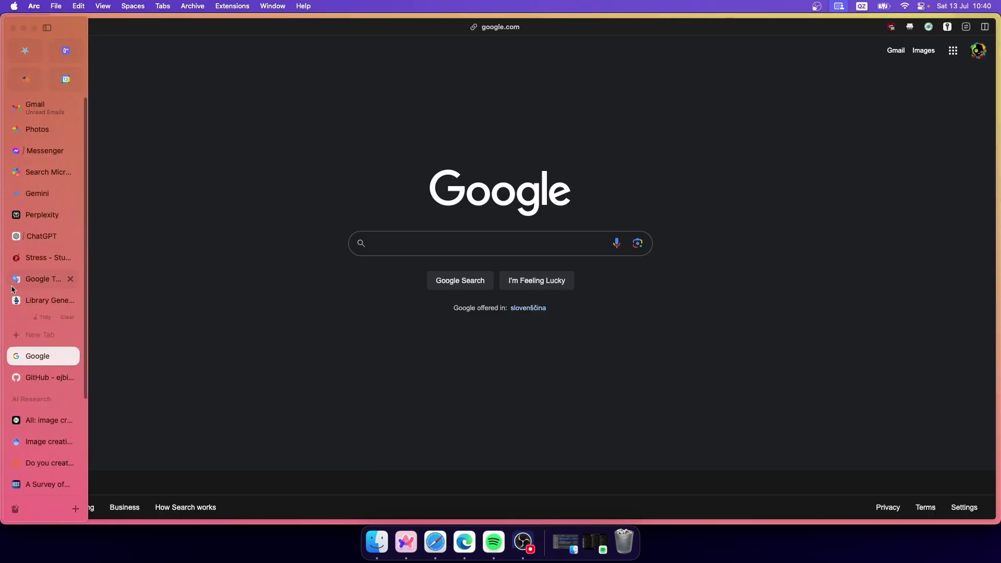
pyautogui.click(50, 377)
pyautogui.scroll(10, 329, 292)
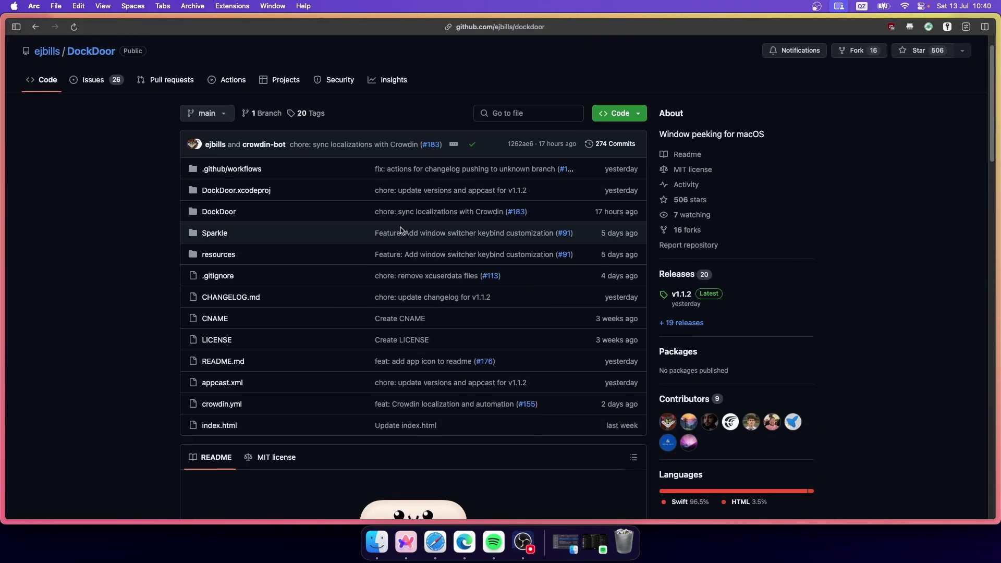
pyautogui.click(528, 30)
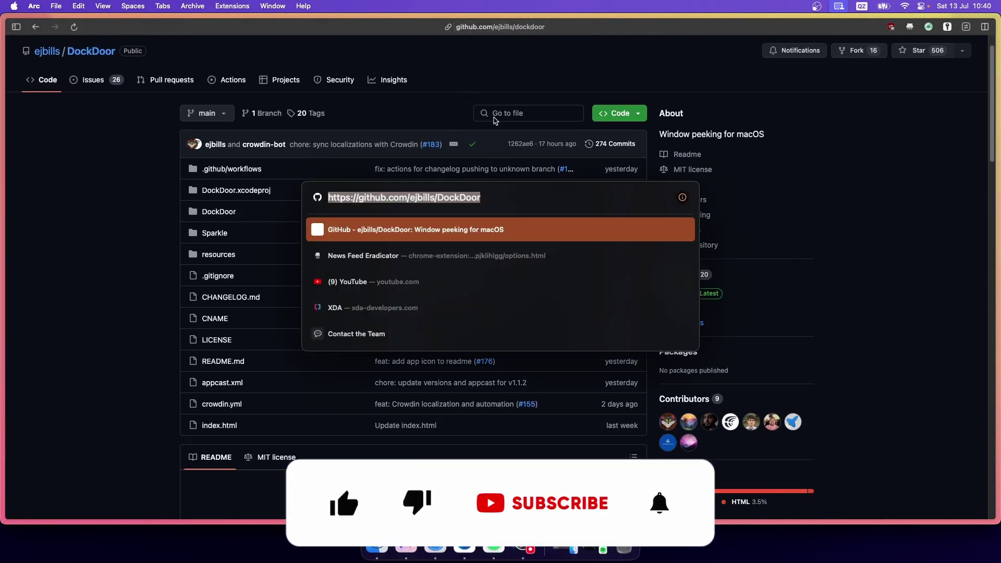
pyautogui.press('Escape')
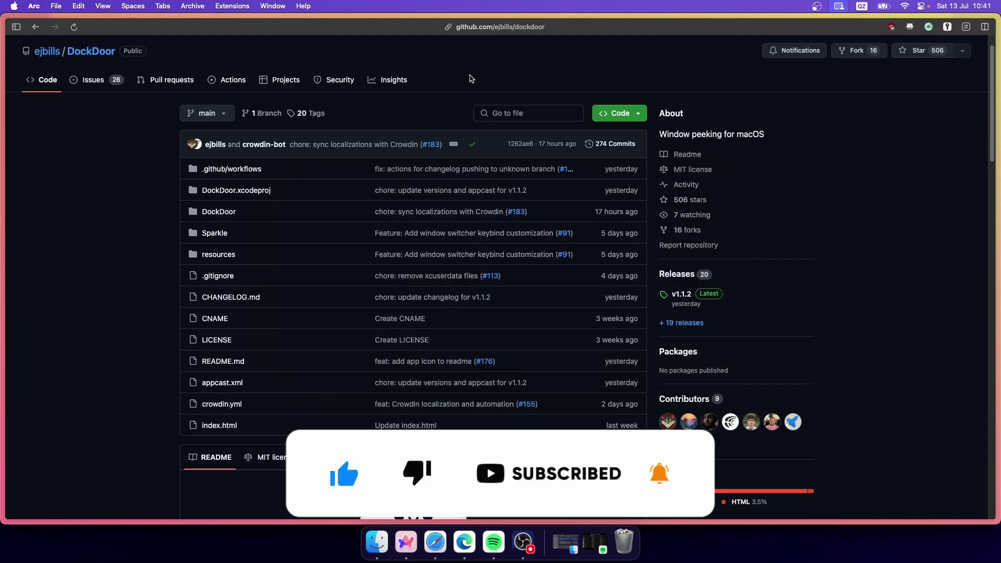
# - Scroll through the DockDoor README's description and usage notes
pyautogui.scroll(-7, 435, 207)
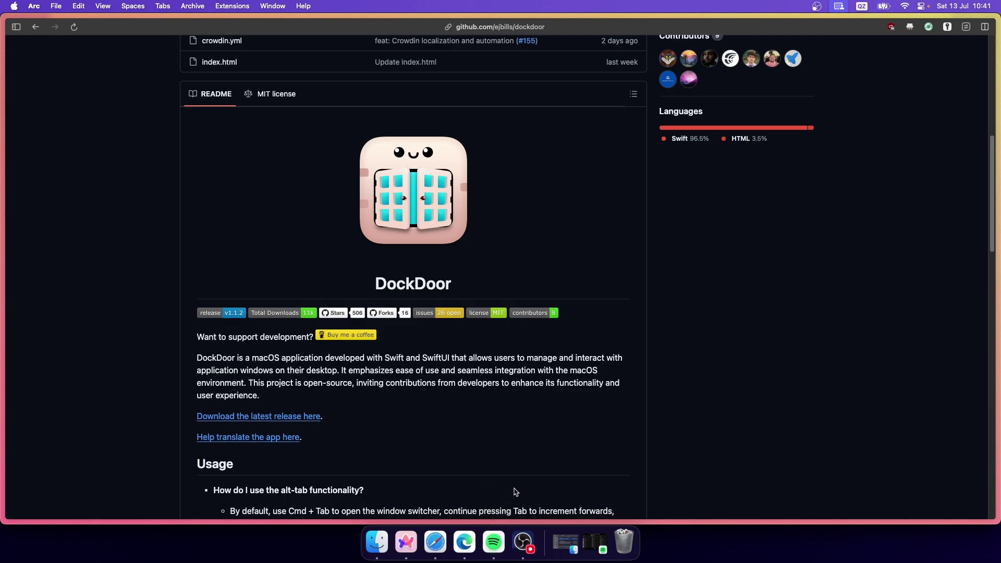
pyautogui.scroll(-5, 547, 417)
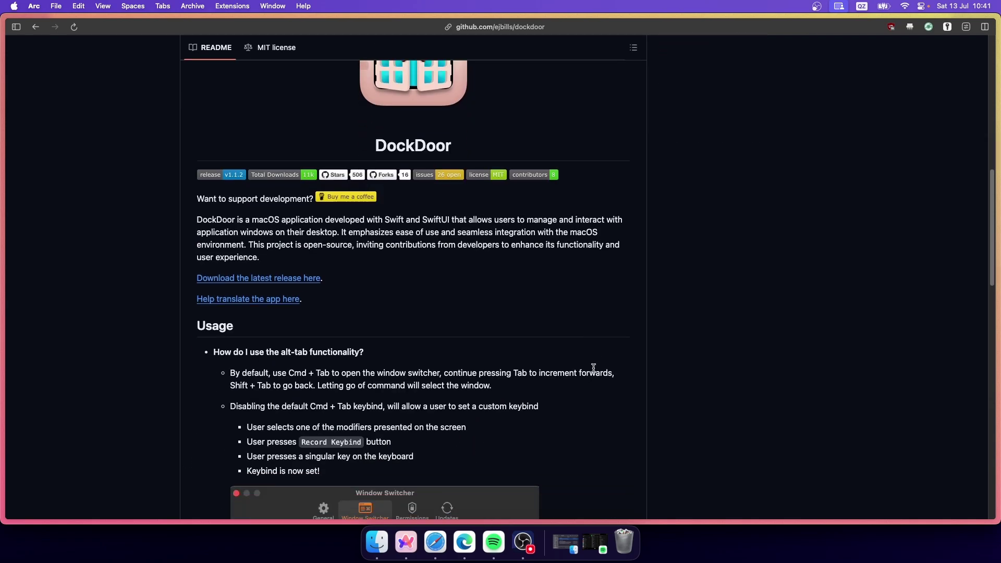
pyautogui.scroll(-5, 597, 370)
pyautogui.scroll(10, 599, 373)
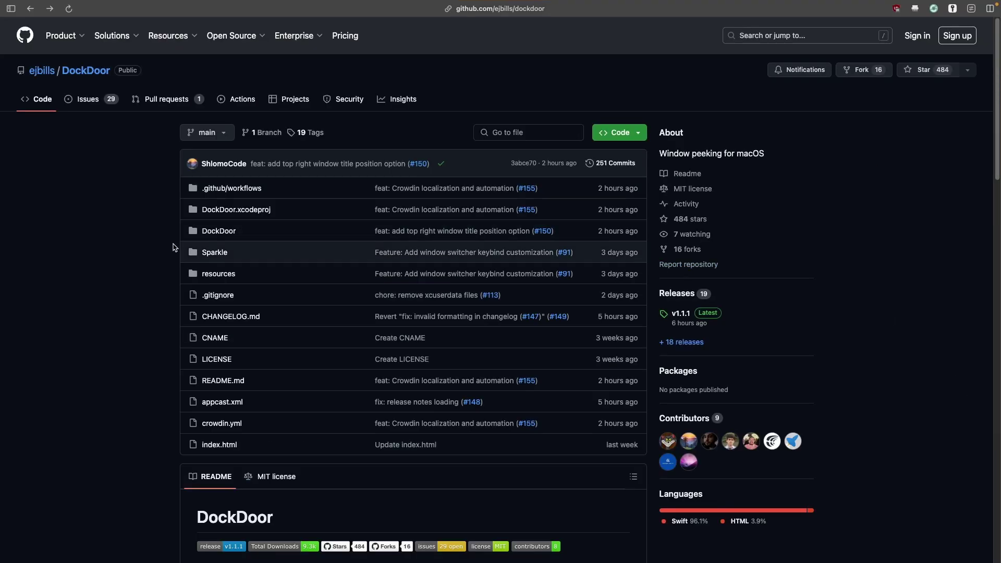
# - Open DockDoor's Releases page and scroll past the v1.1.1 changelog to the DockDoor.dmg asset
pyautogui.scroll(-5, 141, 258)
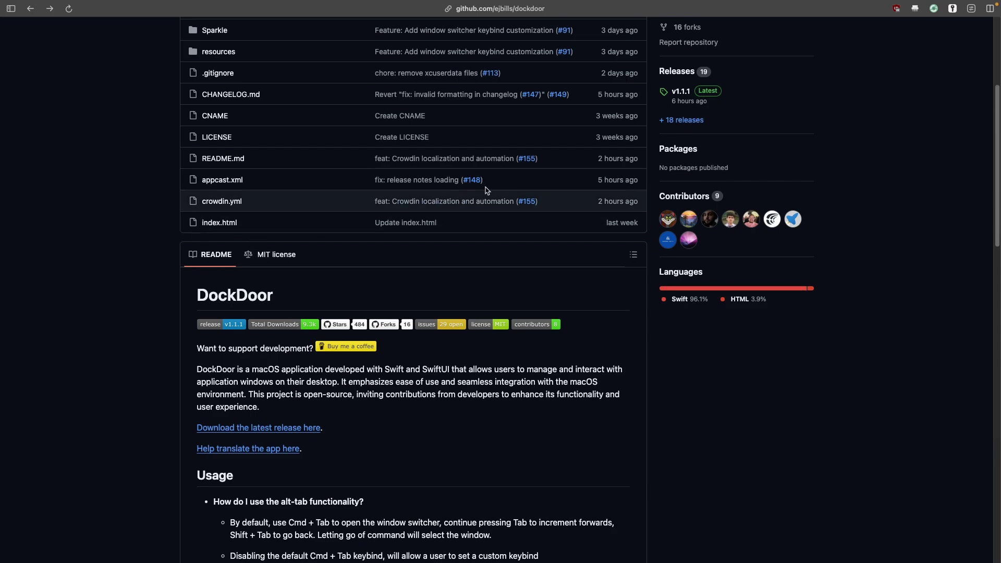
pyautogui.click(673, 73)
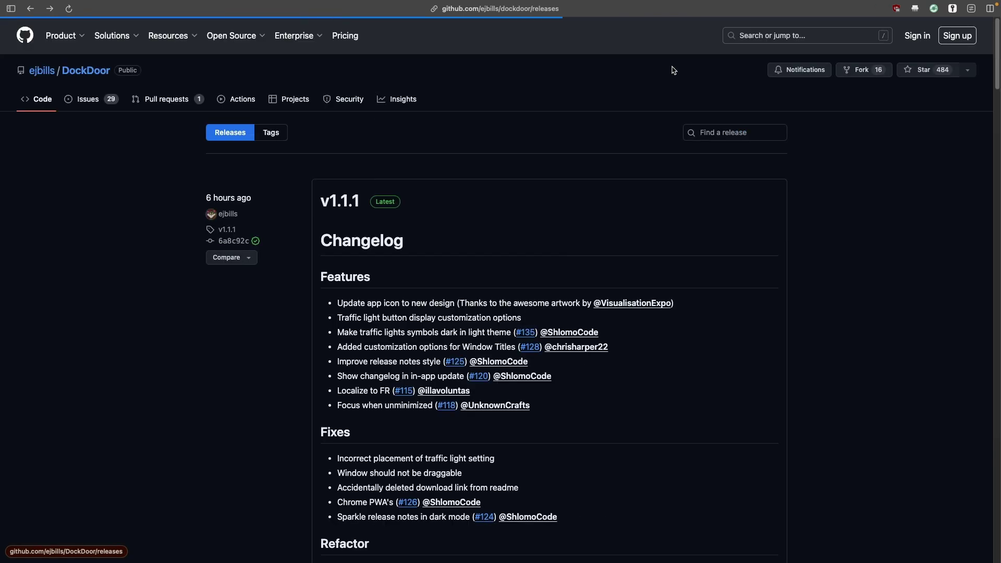
pyautogui.scroll(-3, 461, 208)
pyautogui.scroll(-8, 462, 207)
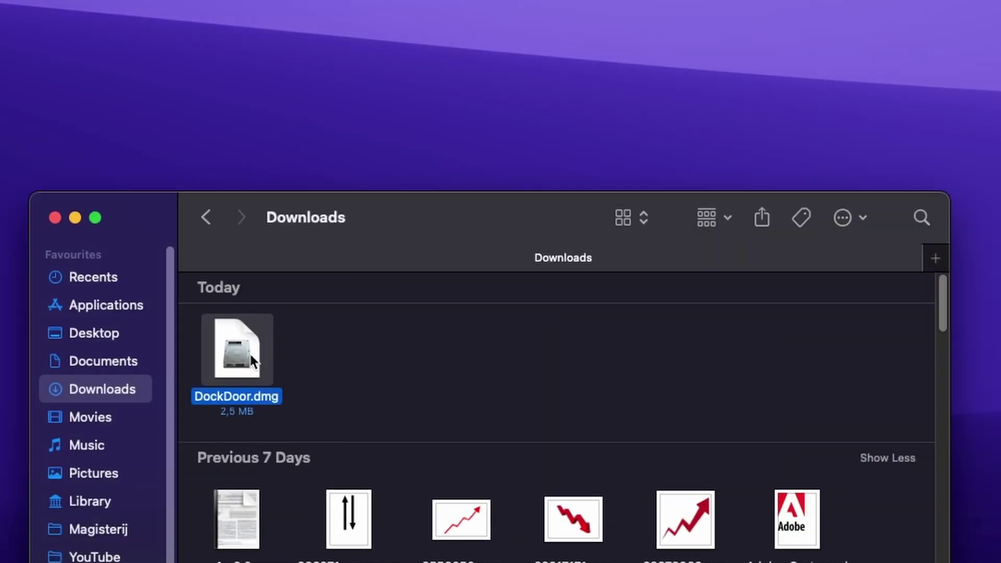
# - Open DockDoor.dmg, copy DockDoor.app into Applications, and close the installer window
pyautogui.doubleClick(241, 350)
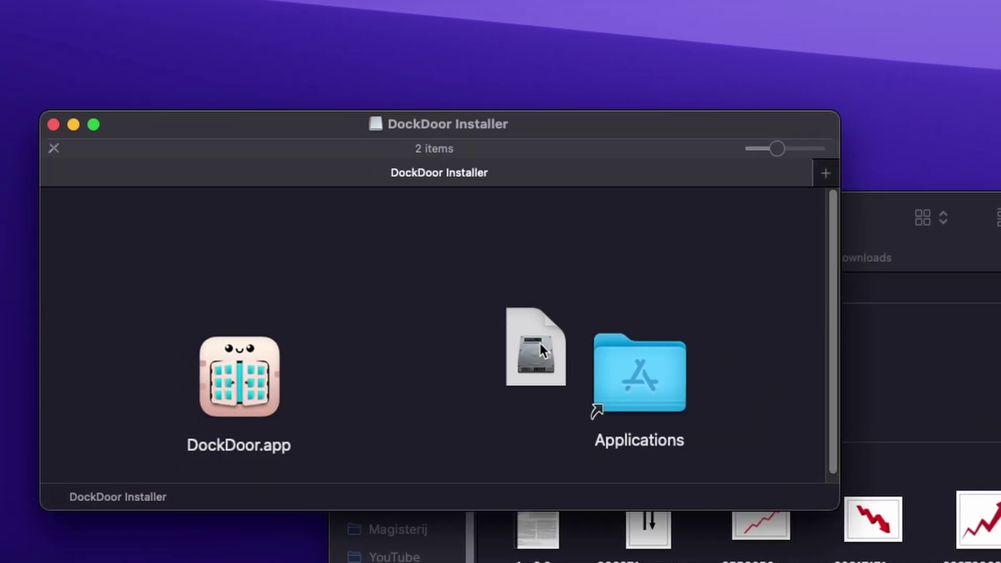
pyautogui.moveTo(310, 391); pyautogui.dragTo(695, 365)
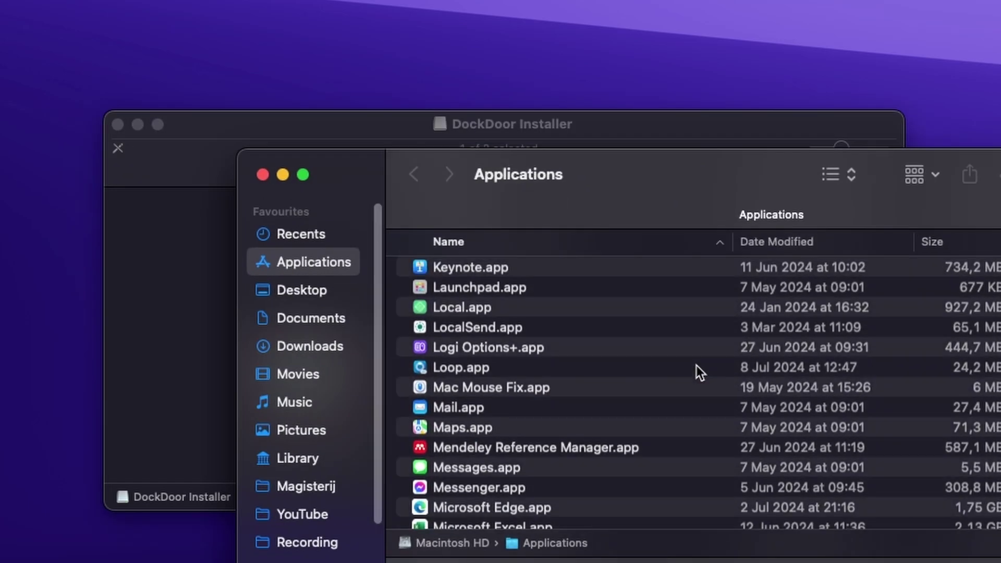
pyautogui.click(399, 119)
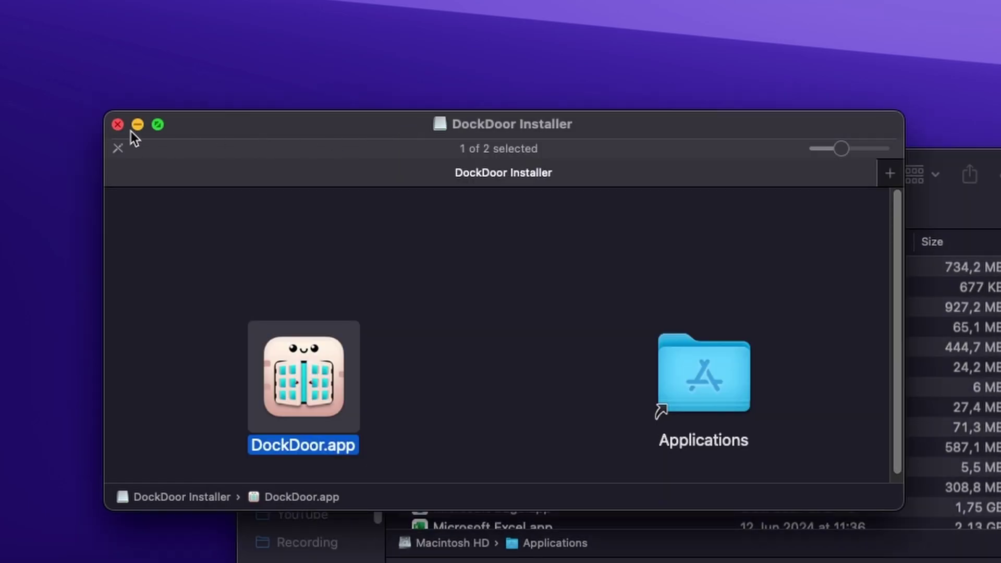
pyautogui.click(117, 124)
# - Move DockDoor.dmg from the Downloads folder to the Bin
pyautogui.scroll(-3, 327, 445)
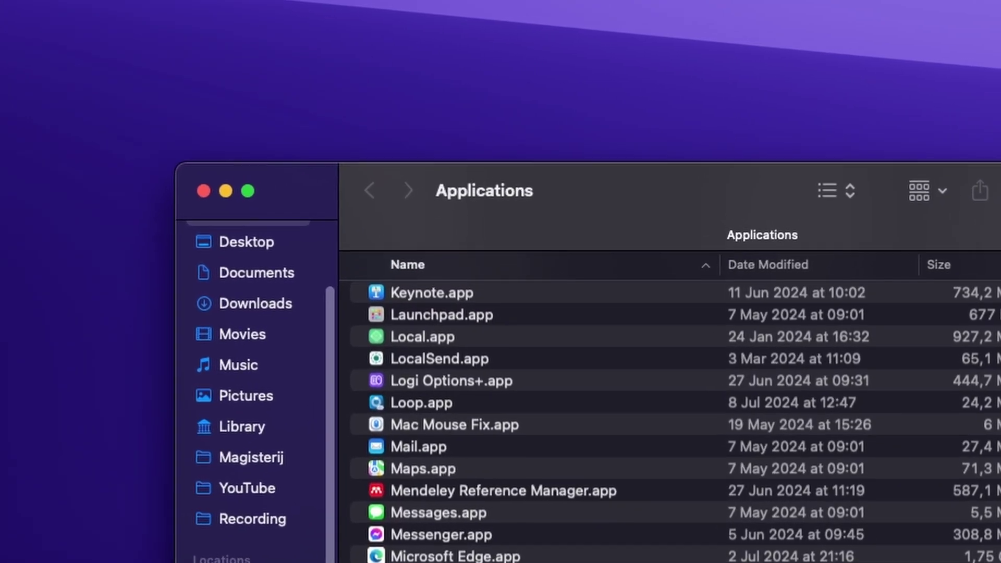
pyautogui.scroll(2, 256, 391)
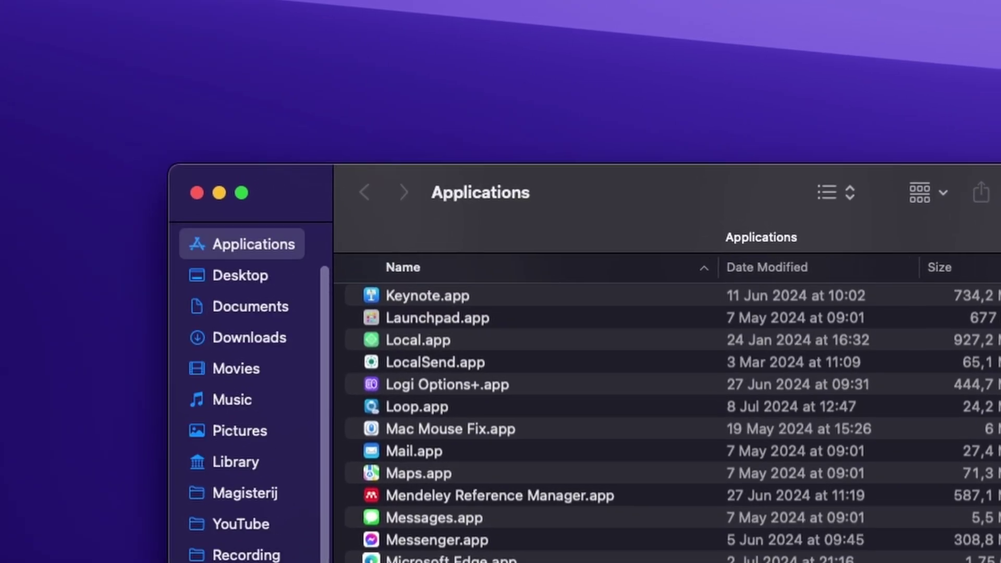
pyautogui.click(277, 339)
pyautogui.click(398, 348)
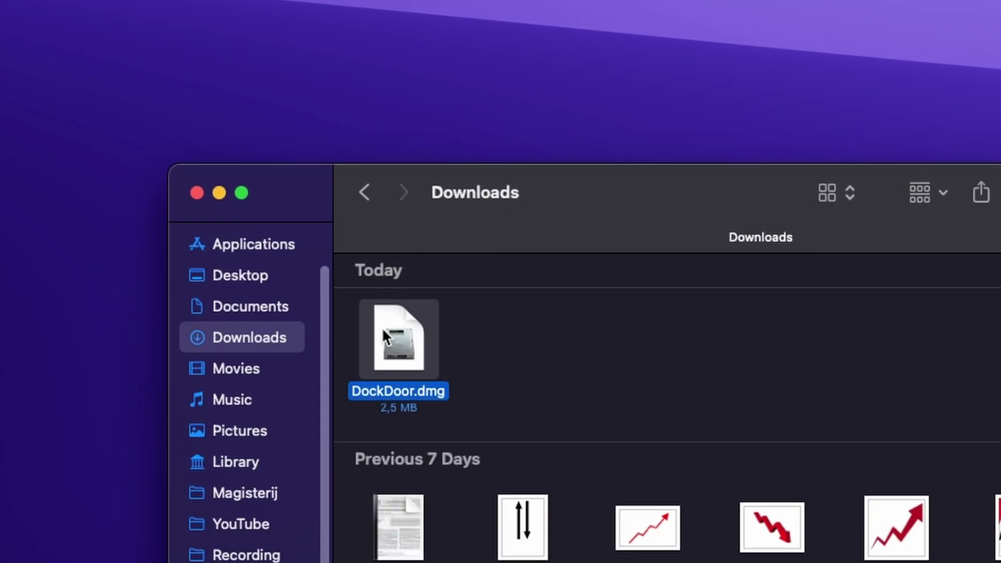
pyautogui.rightClick(403, 334)
pyautogui.click(583, 412)
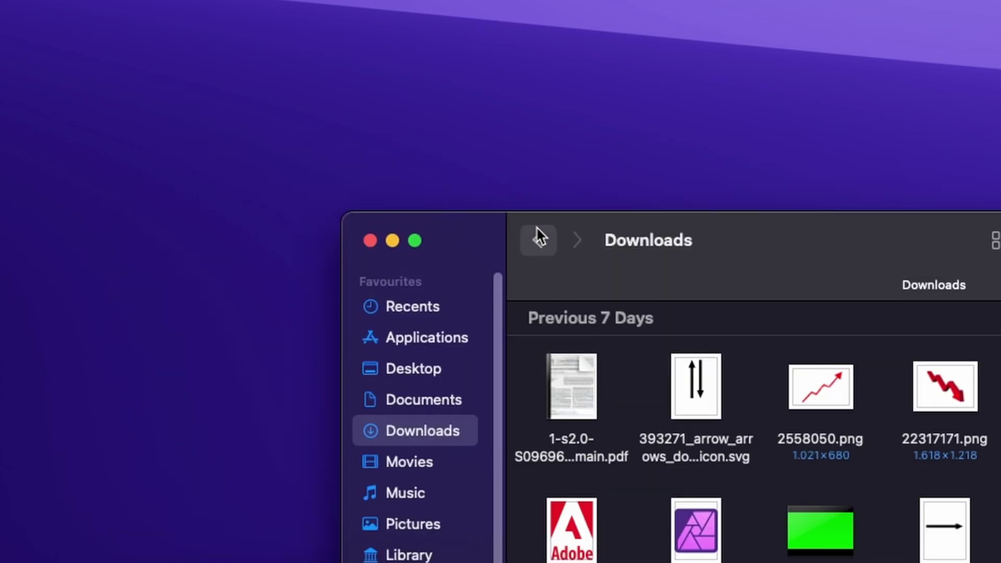
# - Launch DockDoor from Launchpad's second page and confirm opening the downloaded app
pyautogui.press('F4')
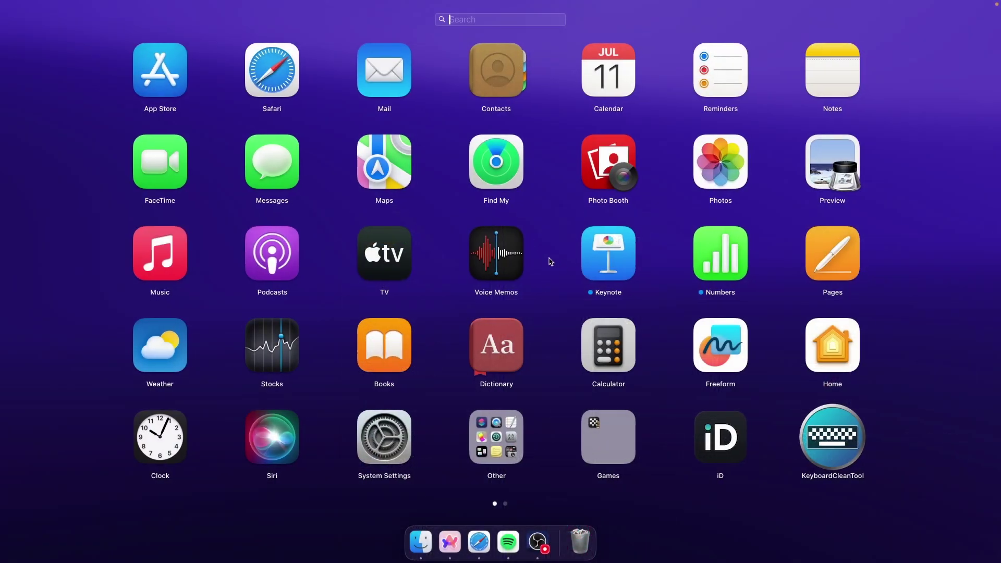
pyautogui.moveTo(549, 259); pyautogui.dragTo(433, 286)
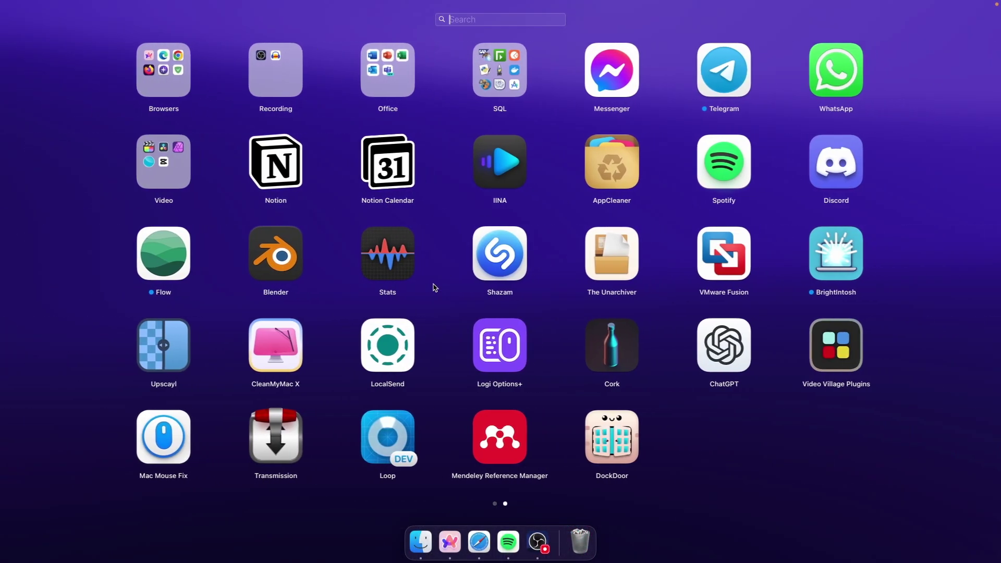
pyautogui.click(623, 440)
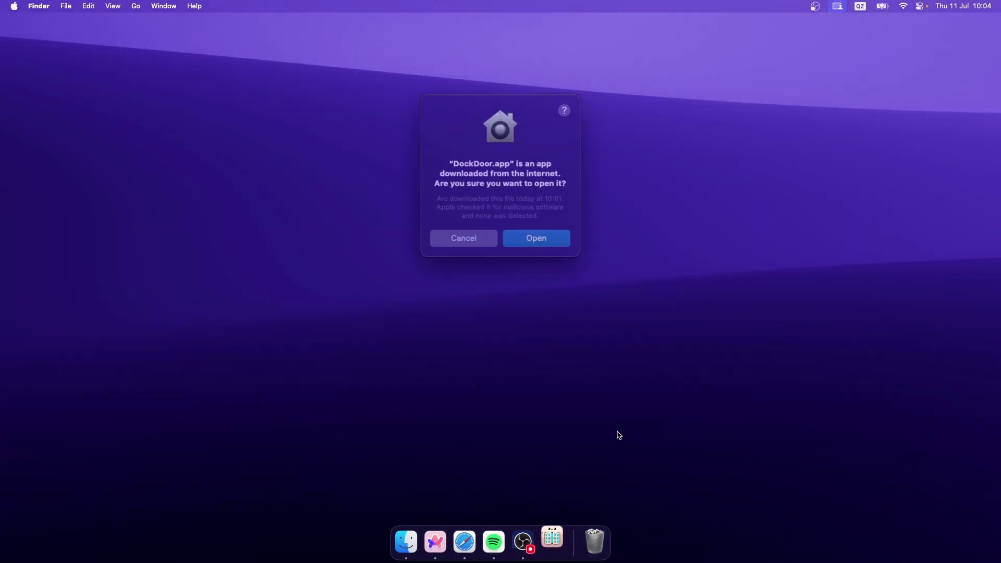
pyautogui.click(536, 233)
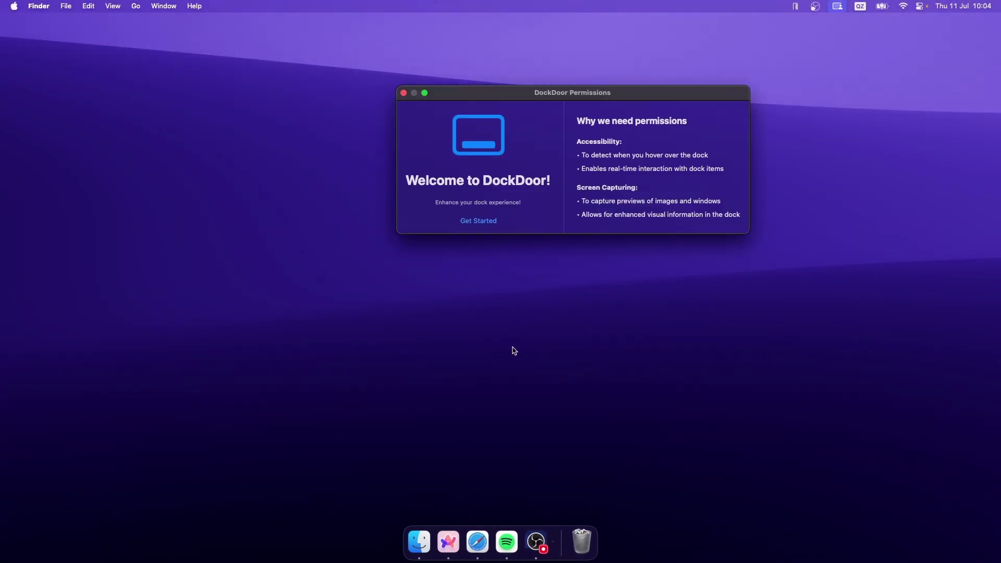
pyautogui.moveTo(568, 99); pyautogui.dragTo(494, 178)
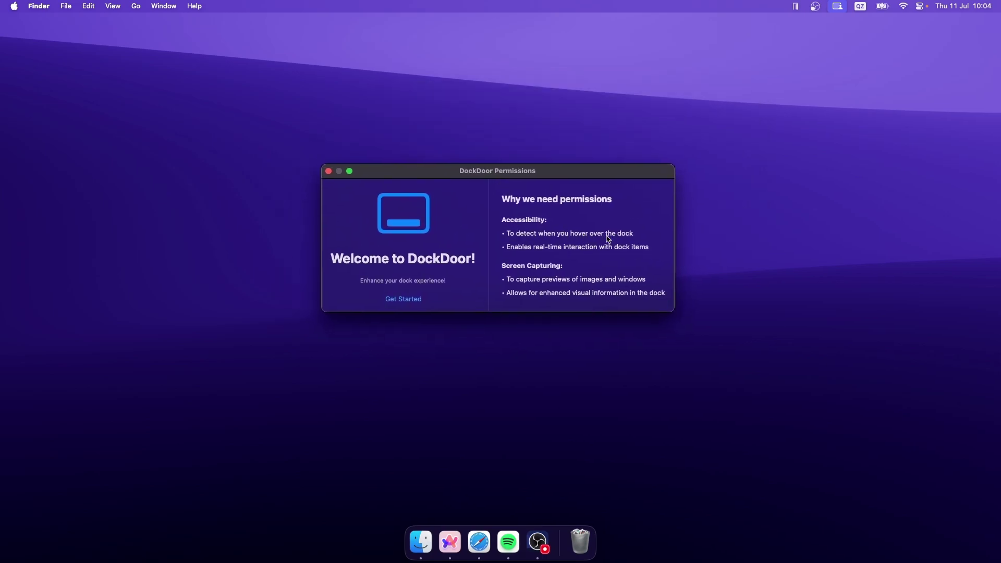
# - Continue to the permission checks and verify DockDoor's entry in the Accessibility privacy list
pyautogui.click(420, 300)
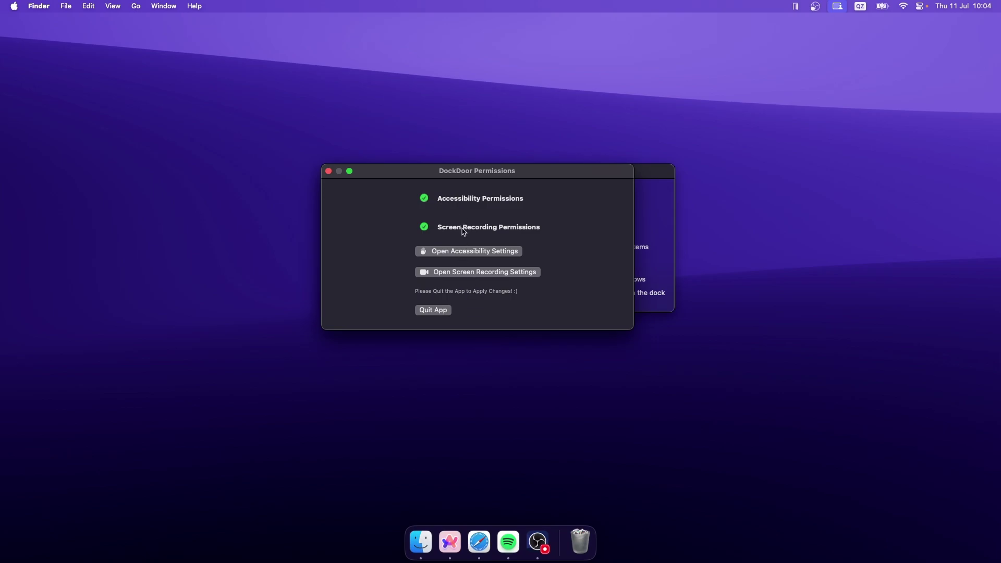
pyautogui.click(471, 251)
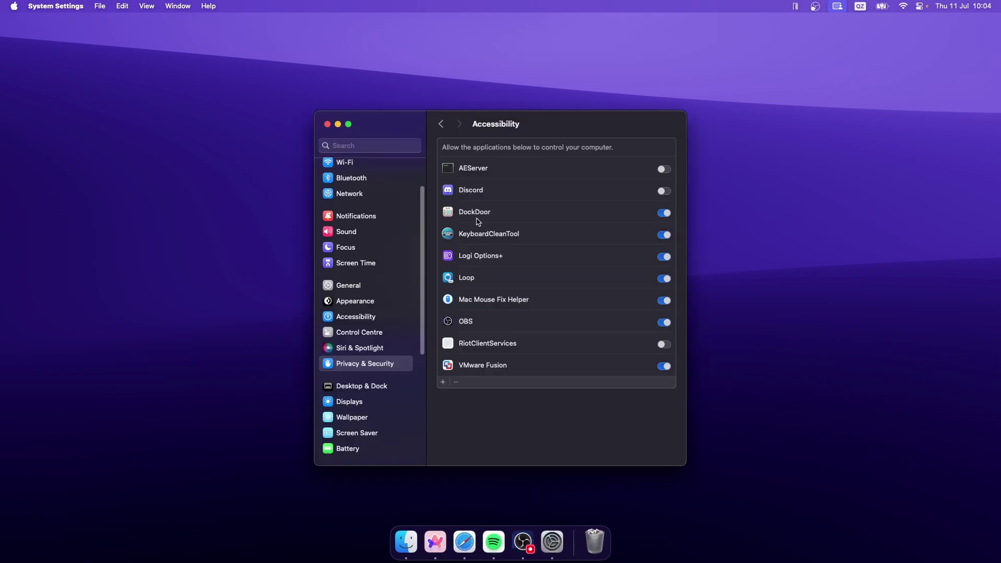
pyautogui.click(477, 219)
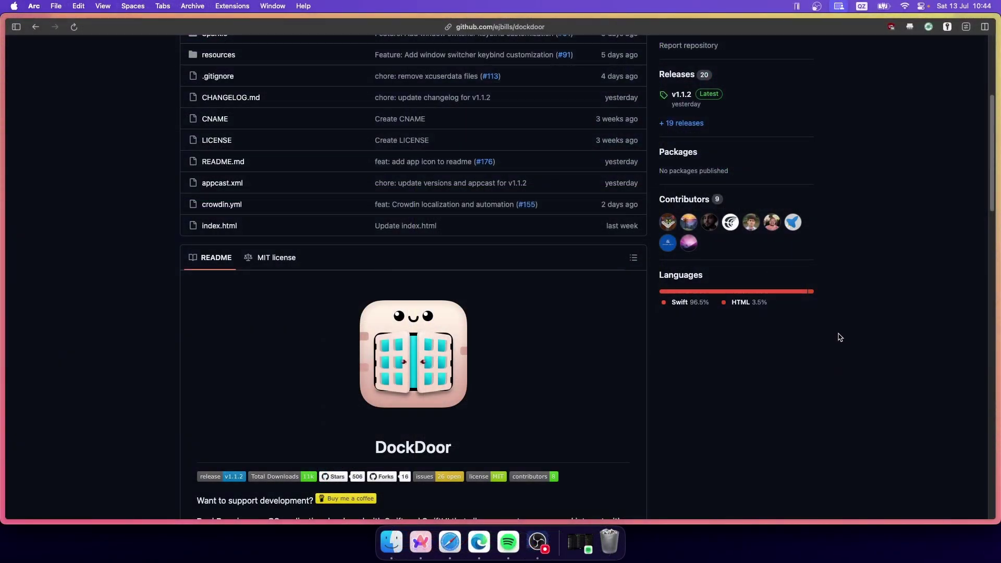
pyautogui.click(798, 8)
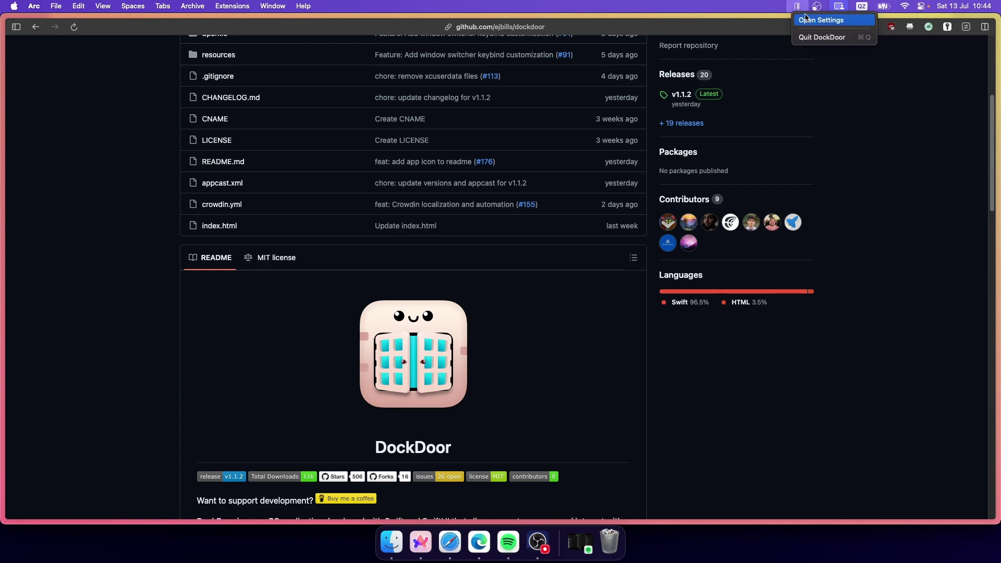
pyautogui.click(806, 21)
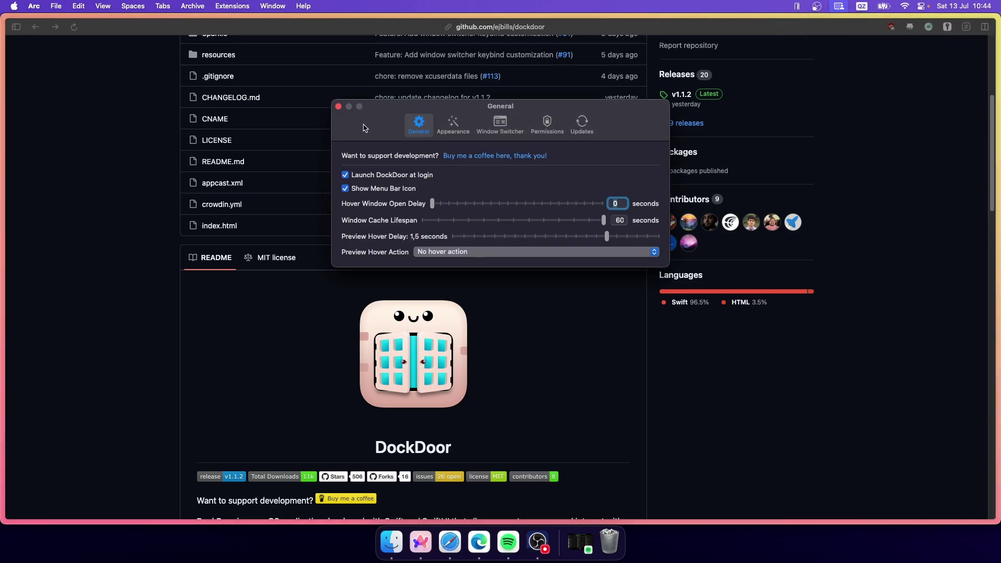
pyautogui.click(339, 107)
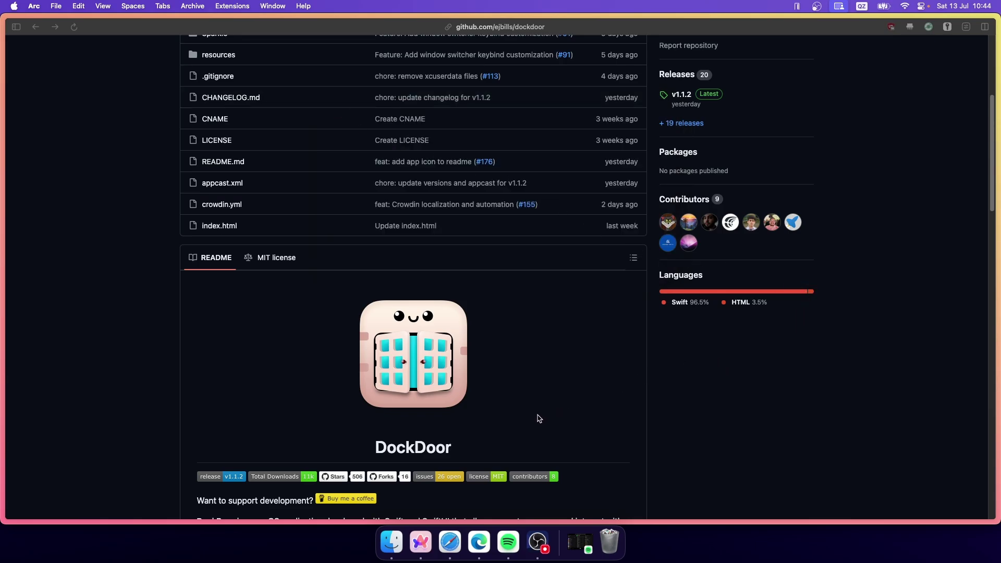
pyautogui.moveTo(420, 543)
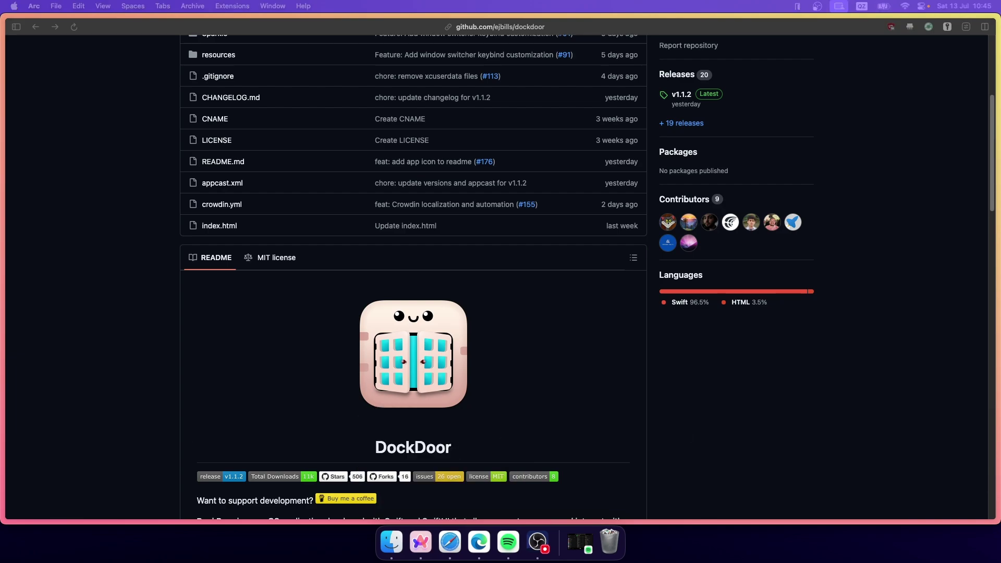
pyautogui.press('super+Tab')
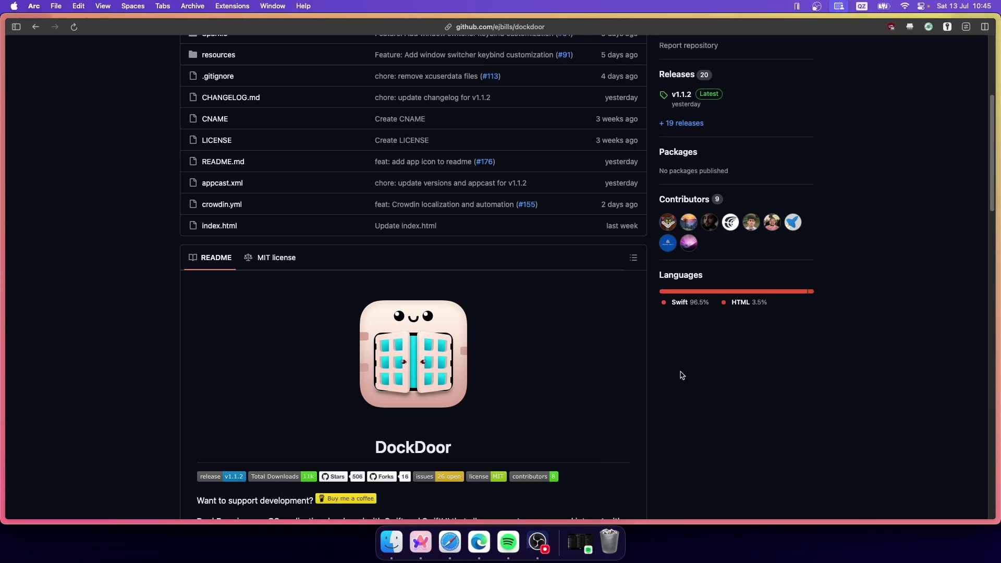
# - Cycle the window switcher to the OBS window, then open DockDoor's Settings from the menu bar
pyautogui.hotkey('alt', 'Tab')
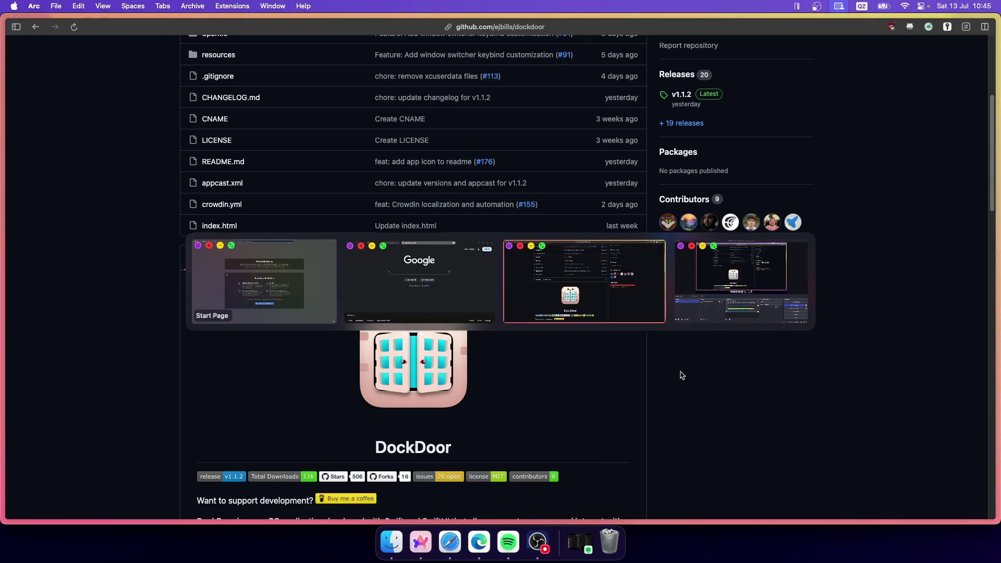
pyautogui.hotkey('alt', 'Tab')
pyautogui.hotkey('alt', 'Tab')
pyautogui.hotkey('alt', 'Tab')
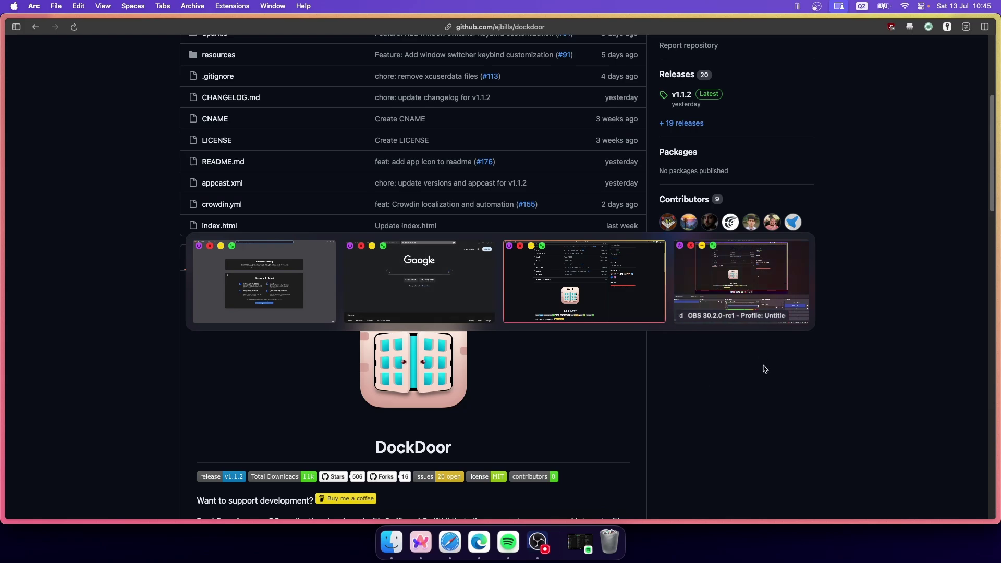
pyautogui.press('Escape')
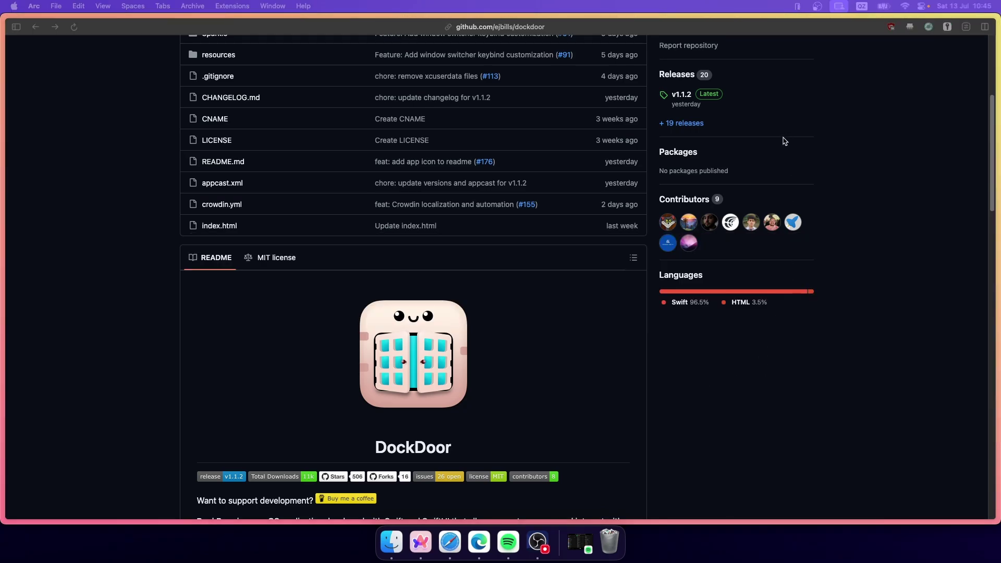
pyautogui.click(798, 7)
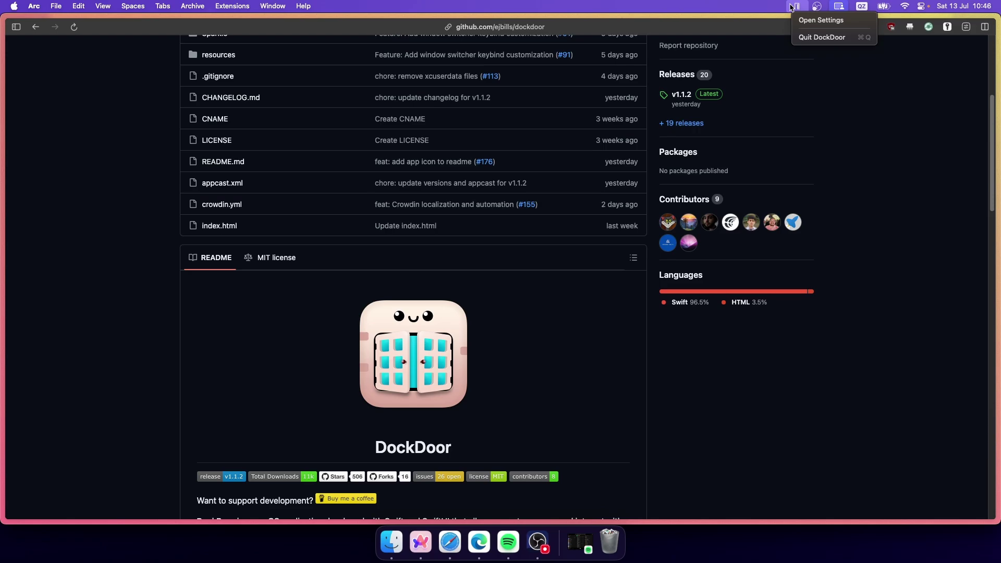
pyautogui.click(811, 20)
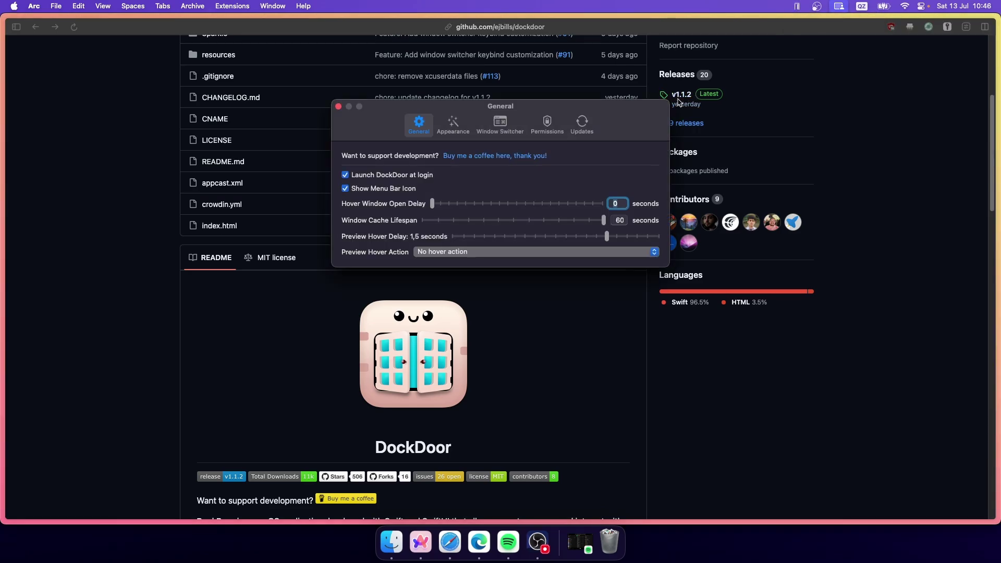
# - In the Appearance settings, set Window Size to Default (Medium Large) and preview Arc
pyautogui.moveTo(525, 106); pyautogui.dragTo(493, 136)
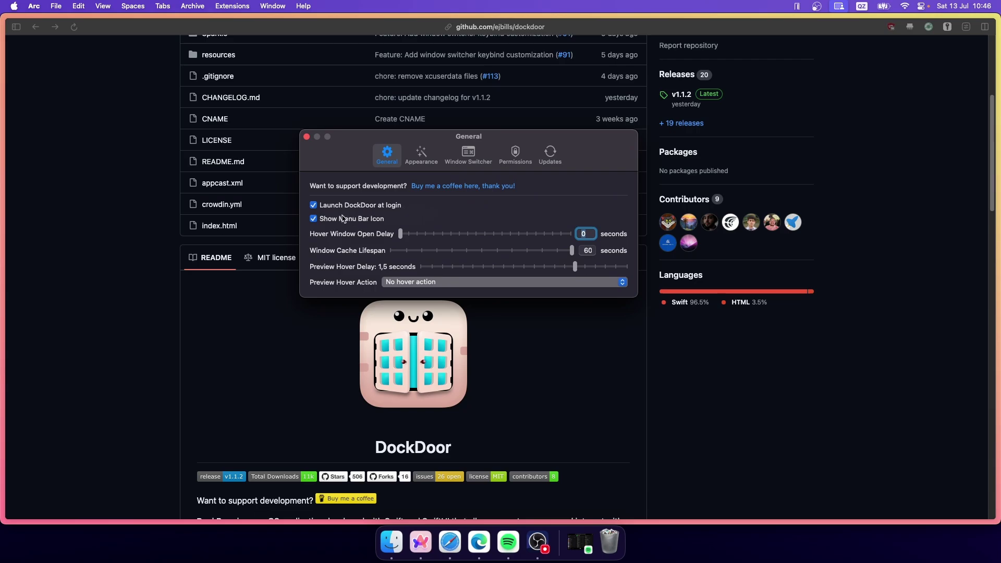
pyautogui.click(427, 159)
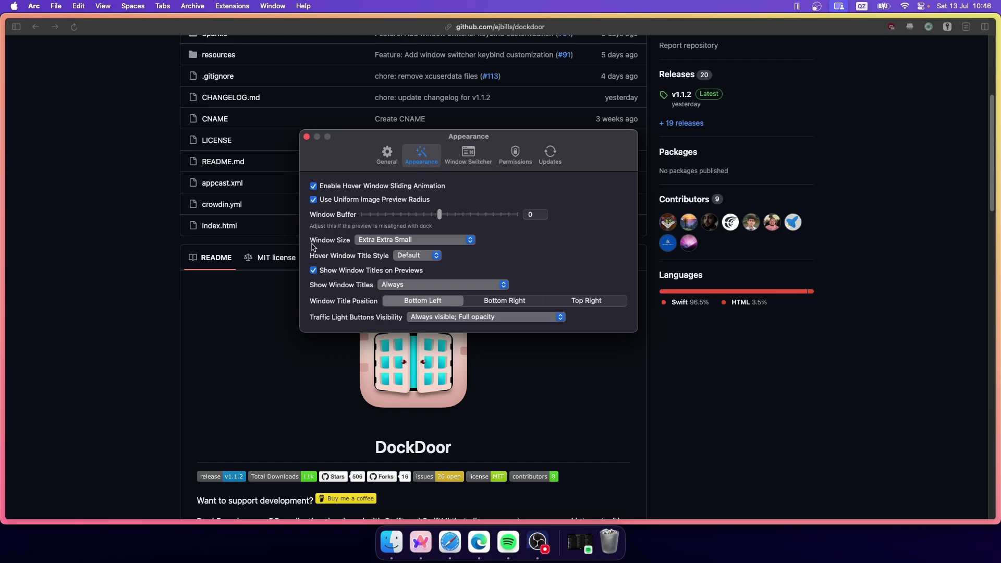
pyautogui.click(381, 241)
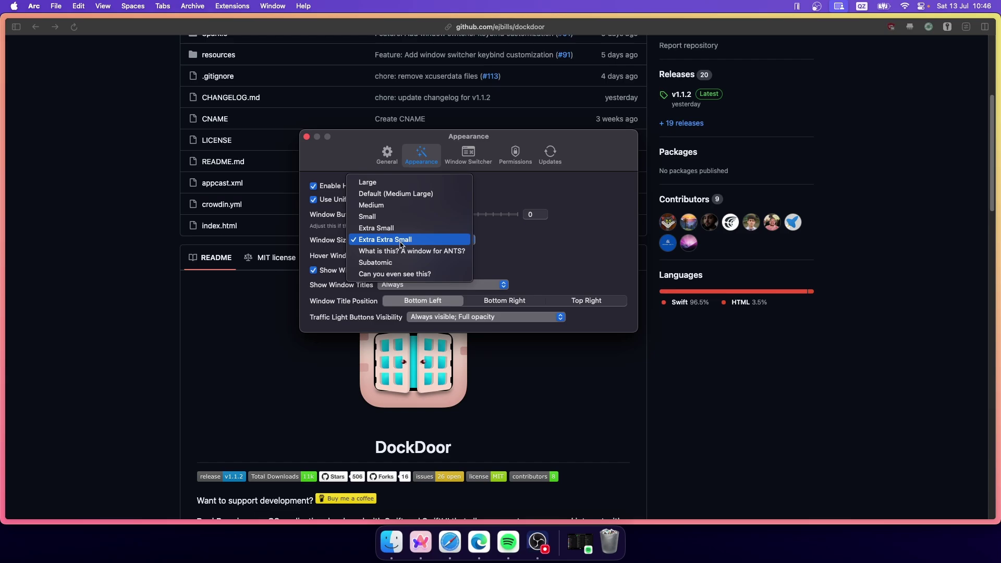
pyautogui.click(392, 196)
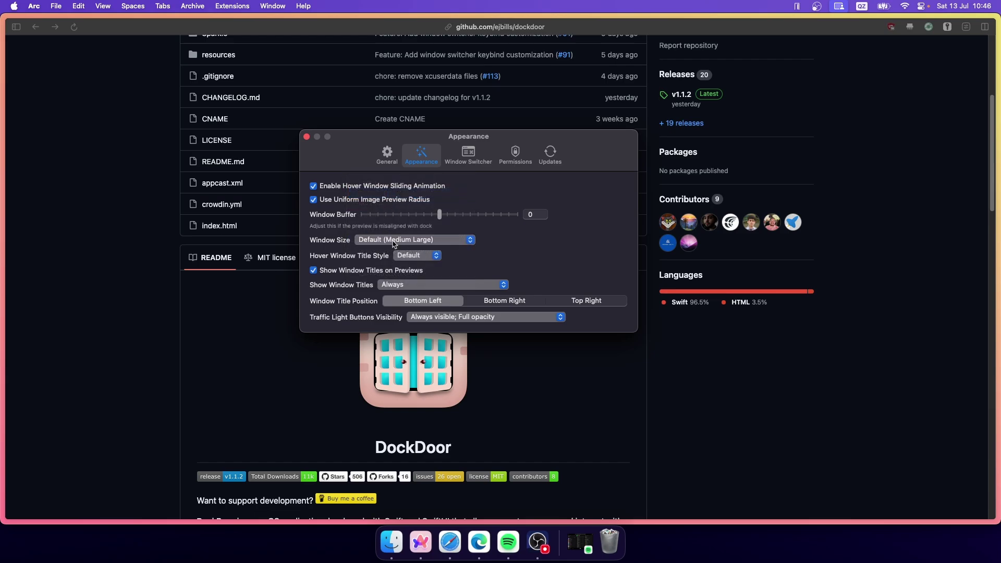
pyautogui.moveTo(421, 542)
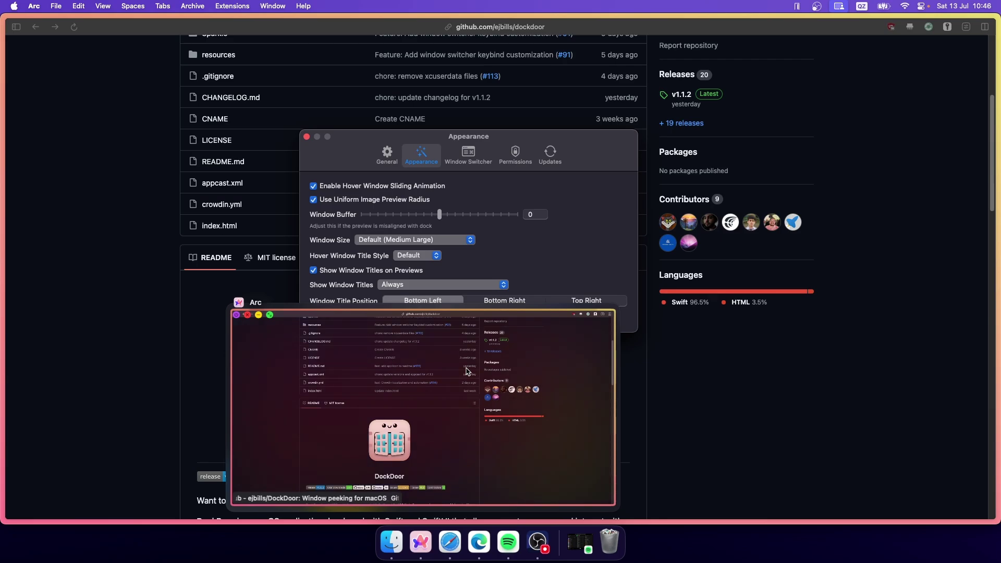
# - Try Extra Extra Small, then settle on the 'Can you even see this?' window size
pyautogui.click(437, 240)
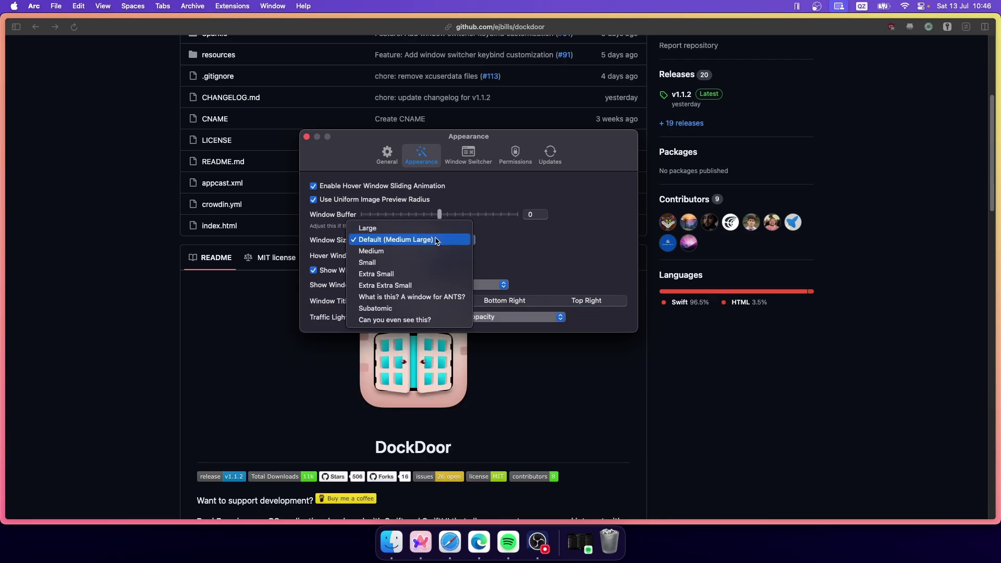
pyautogui.click(437, 286)
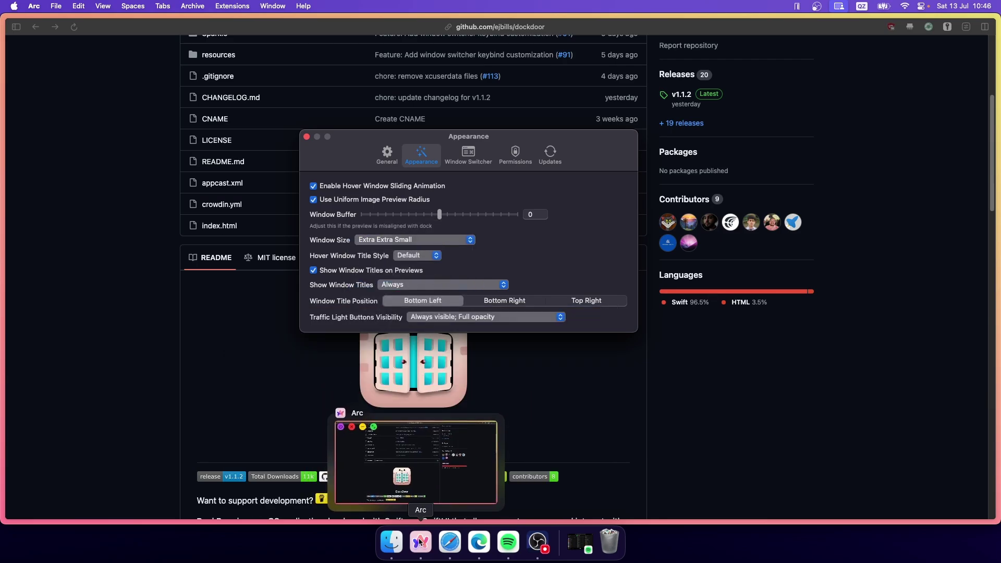
pyautogui.click(415, 240)
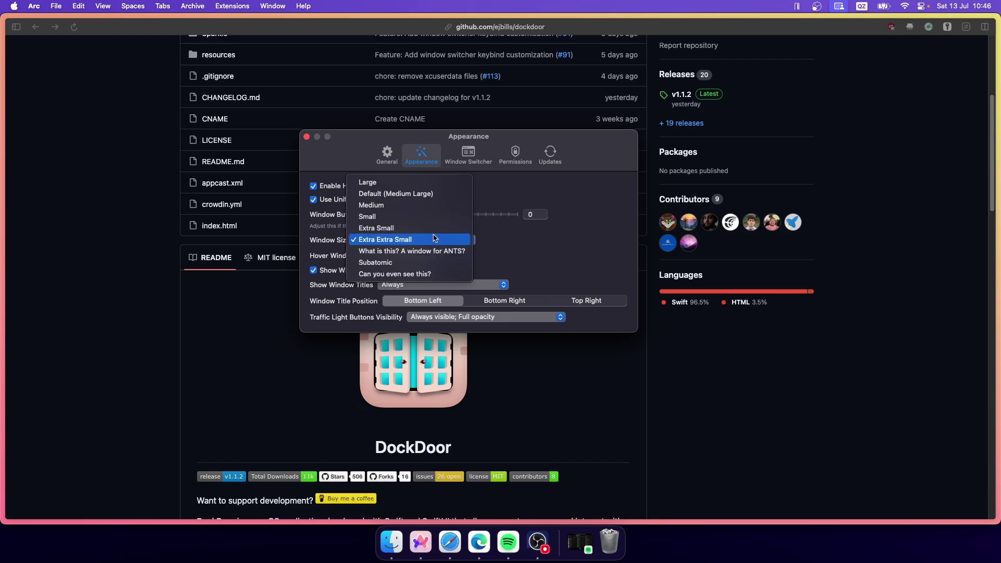
pyautogui.click(419, 274)
pyautogui.moveTo(424, 527)
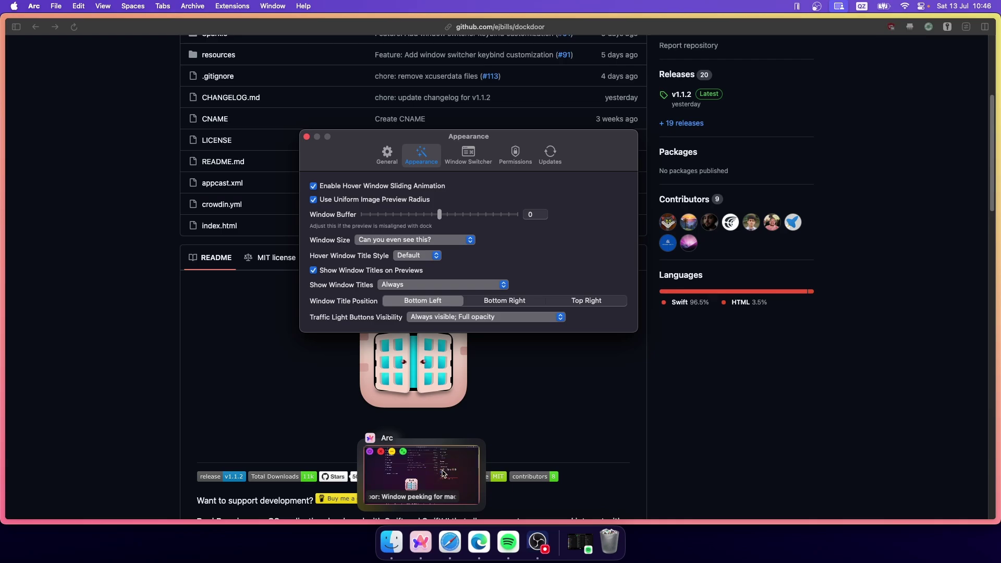
# - Return Window Size to Extra Extra Small and set the hover window title style to Embedded
pyautogui.click(467, 241)
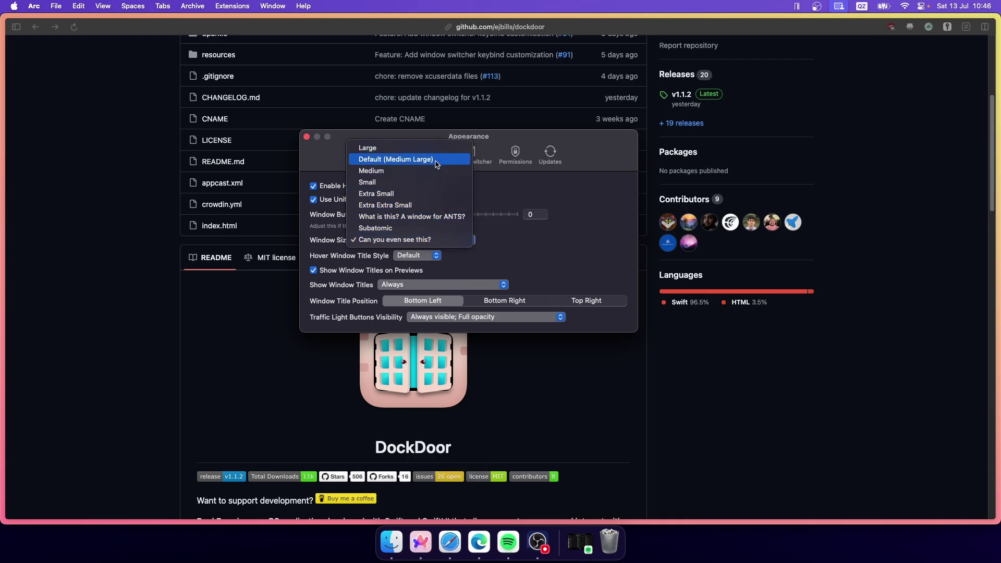
pyautogui.click(424, 207)
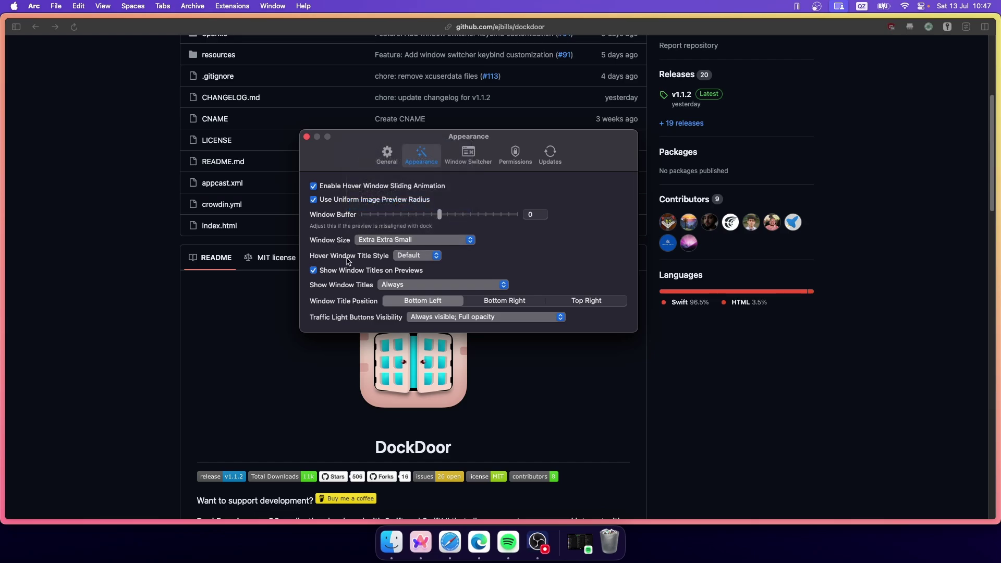
pyautogui.click(416, 257)
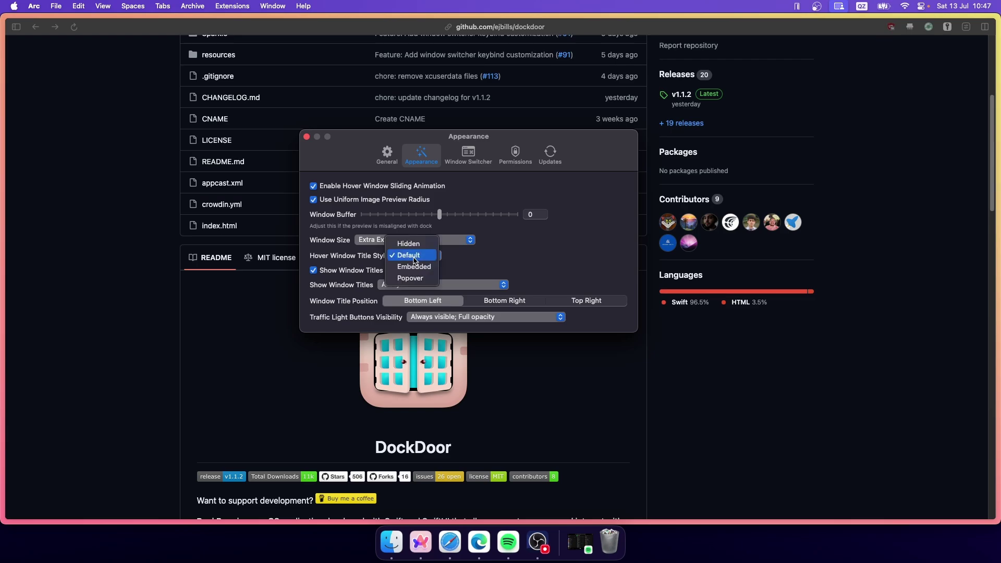
pyautogui.click(483, 256)
pyautogui.click(429, 256)
pyautogui.click(416, 267)
pyautogui.moveTo(425, 551)
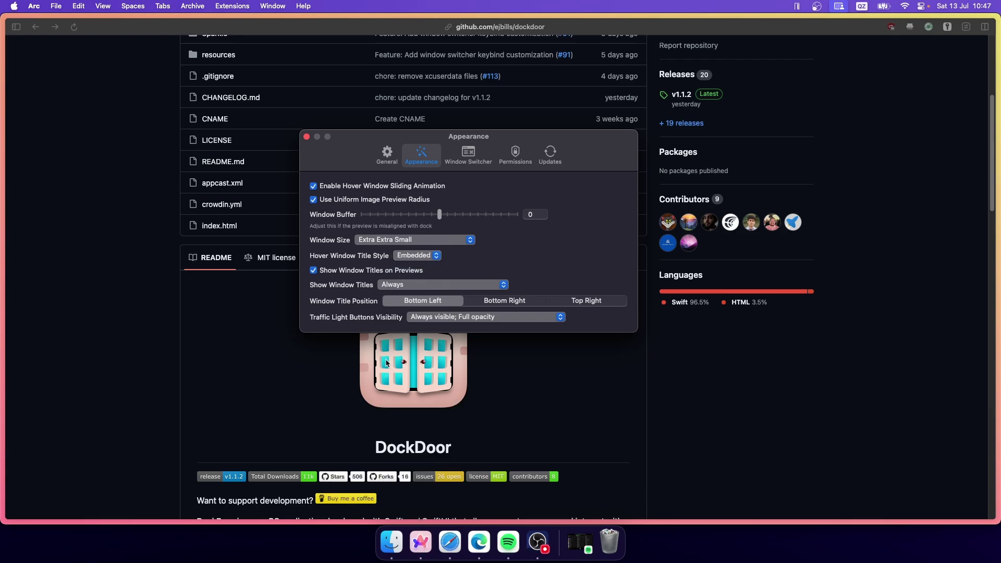
# - Switch hover titles to Popover, close Settings, and open DockDoor's menu-bar menu
pyautogui.click(430, 256)
pyautogui.click(417, 267)
pyautogui.click(425, 542)
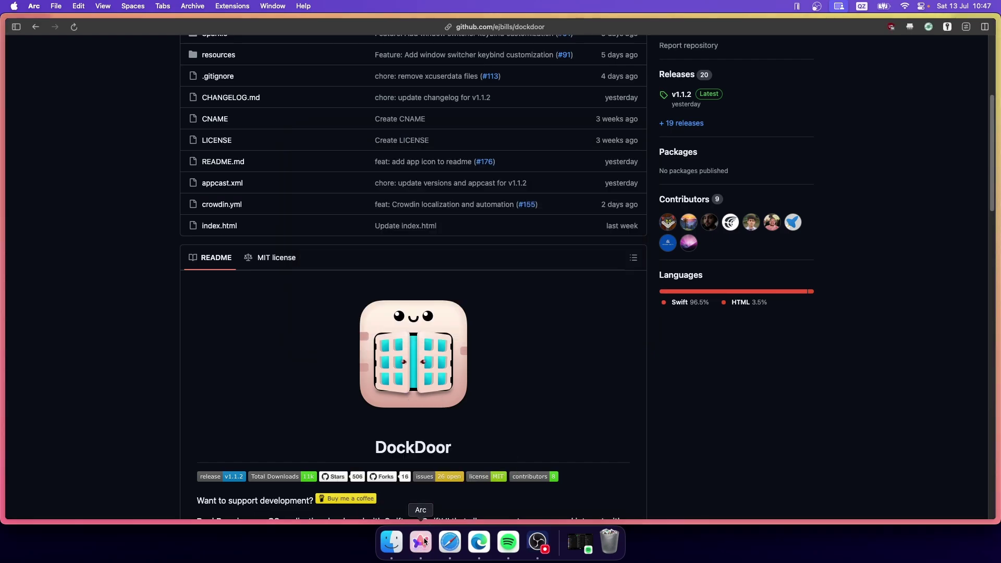
pyautogui.moveTo(424, 538)
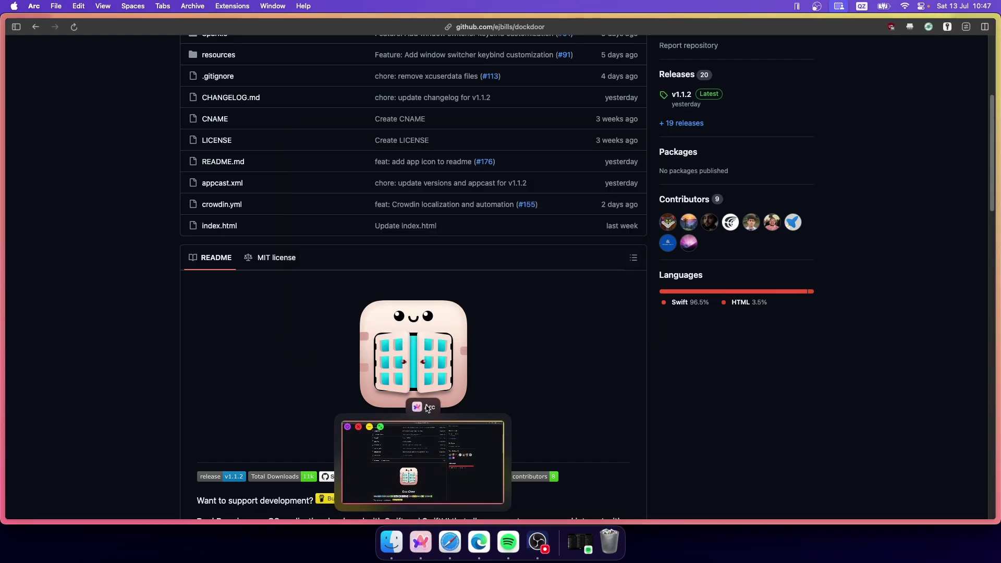
pyautogui.click(797, 5)
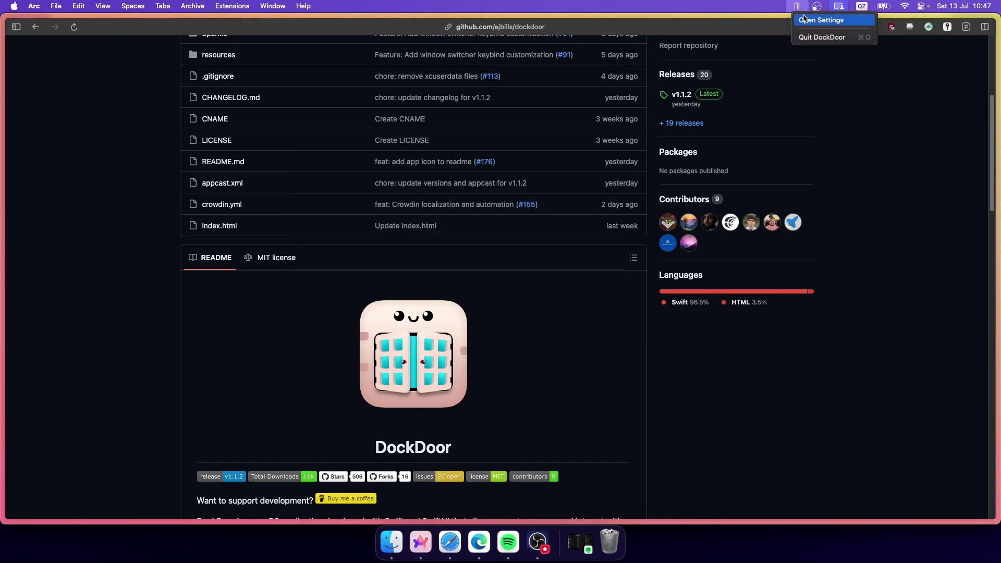
# - Reopen Settings, try Hidden hover window titles, then return the title style to Default
pyautogui.click(552, 261)
pyautogui.hotkey('ctrl', 'Up')
pyautogui.click(123, 111)
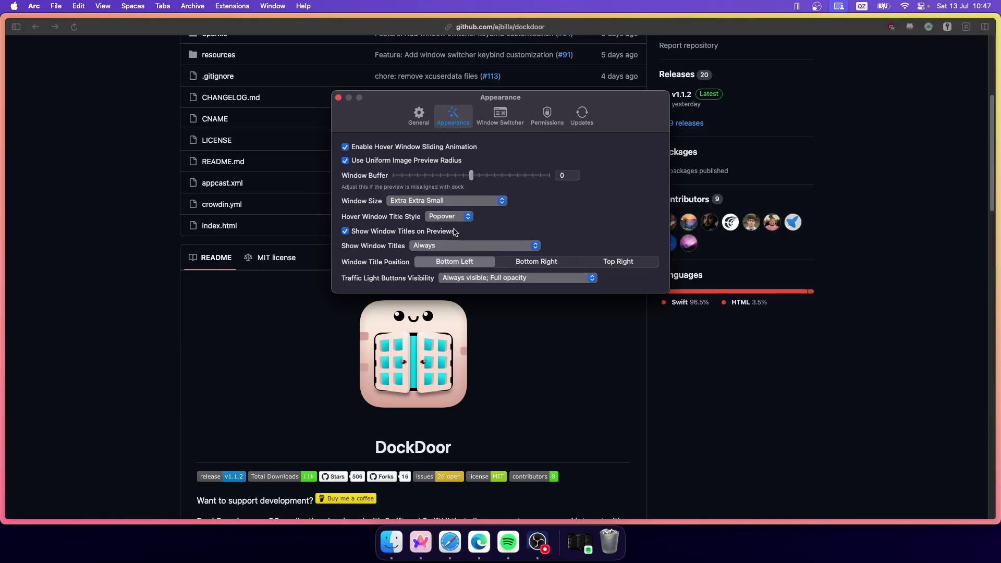
pyautogui.click(453, 217)
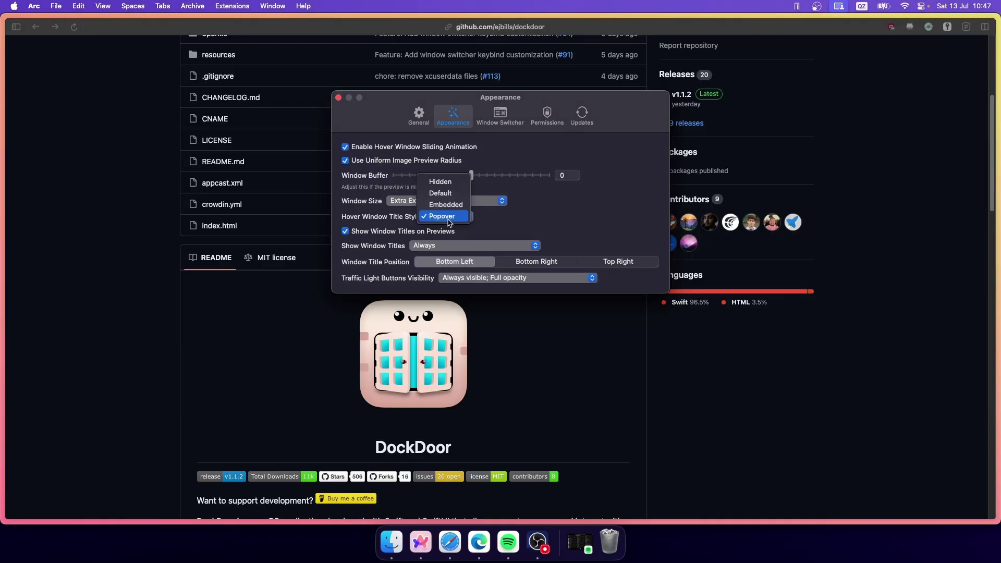
pyautogui.click(448, 182)
pyautogui.moveTo(422, 544)
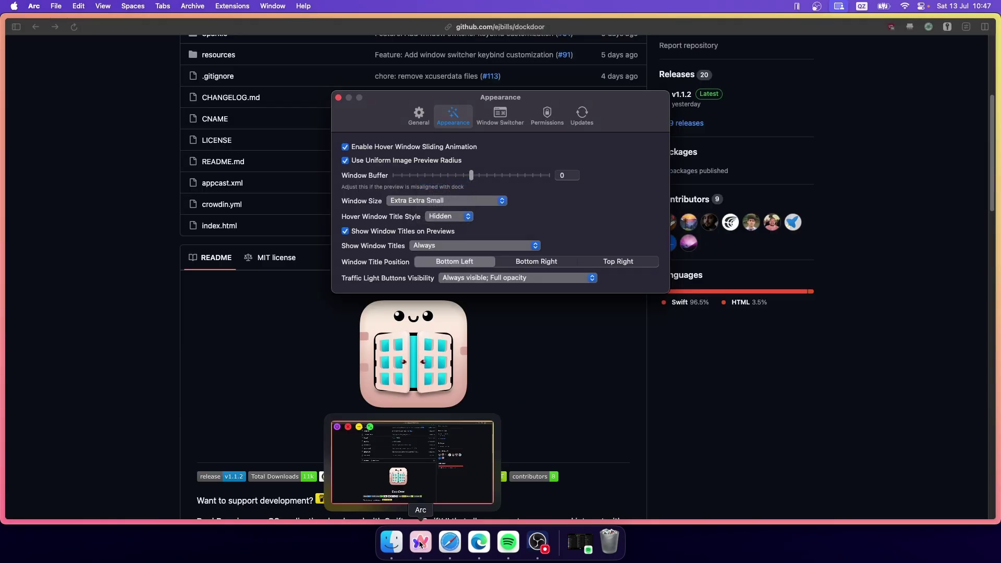
pyautogui.moveTo(444, 440)
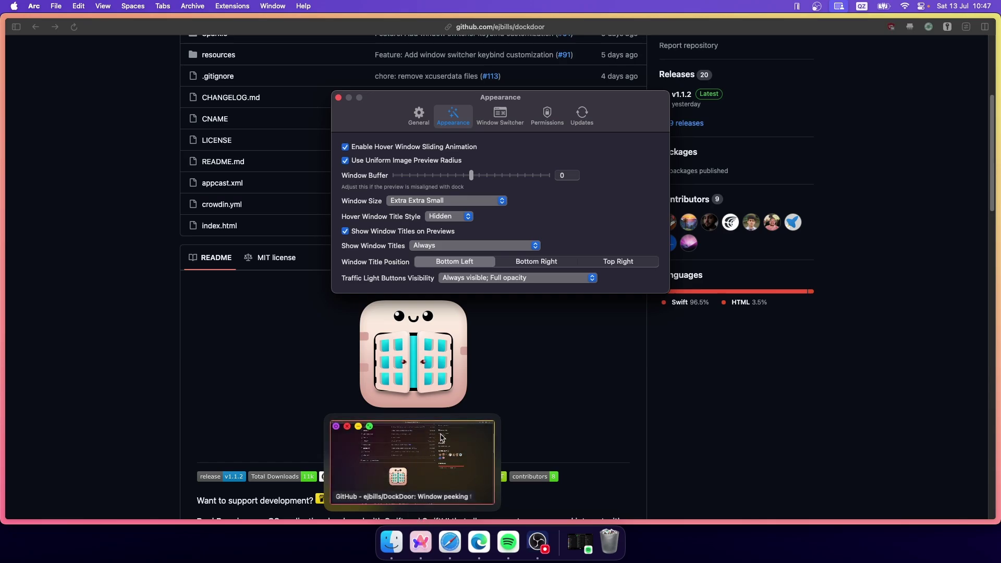
pyautogui.click(462, 218)
pyautogui.click(453, 227)
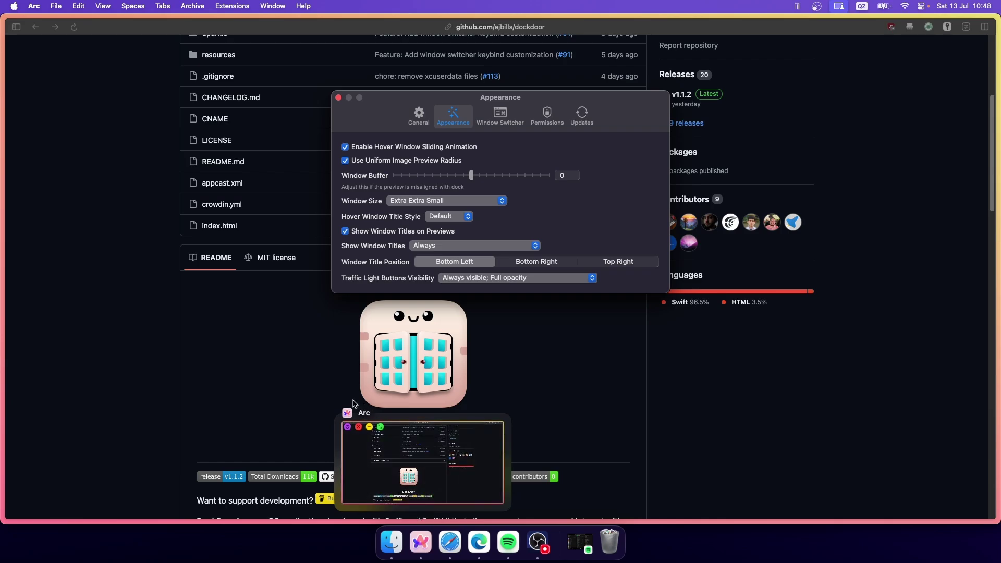
pyautogui.moveTo(418, 541)
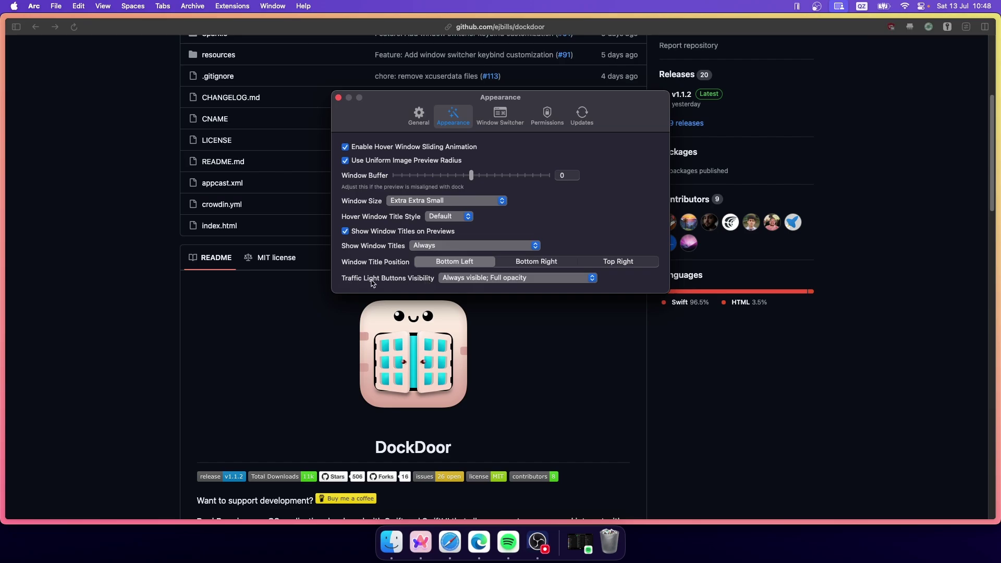
# - Try traffic lights dimmed on hover, then set them back to Always visible at full opacity
pyautogui.click(457, 280)
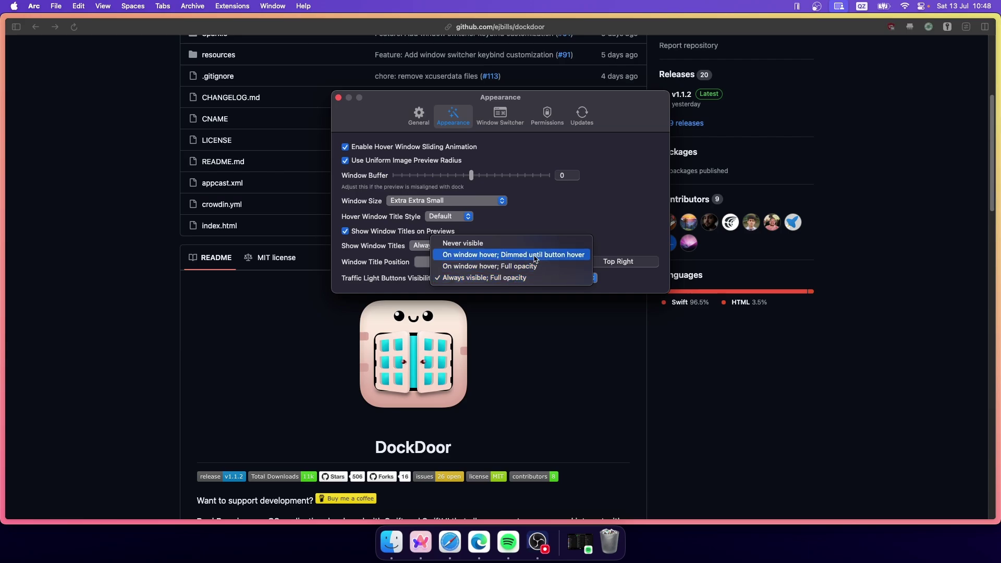
pyautogui.click(512, 256)
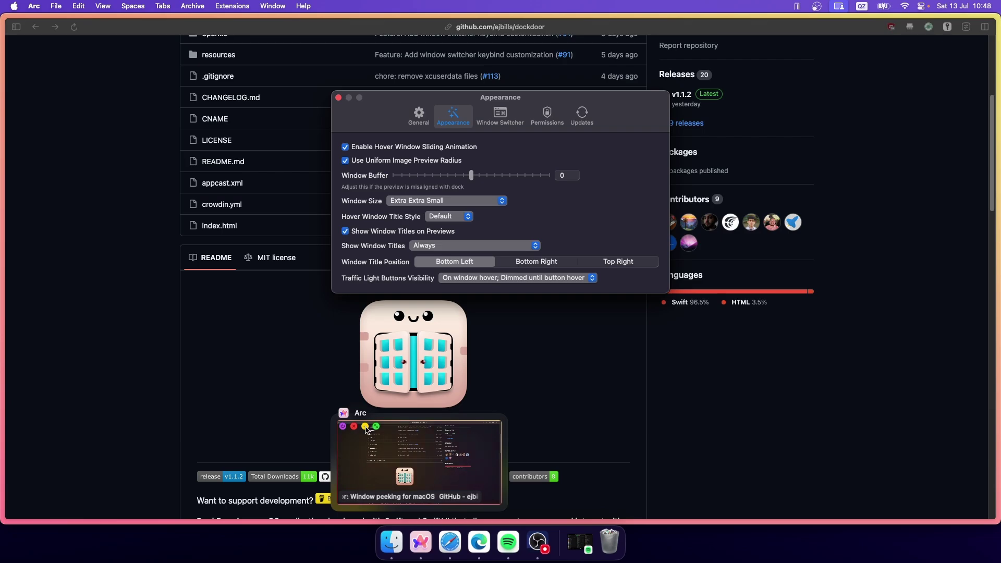
pyautogui.click(493, 280)
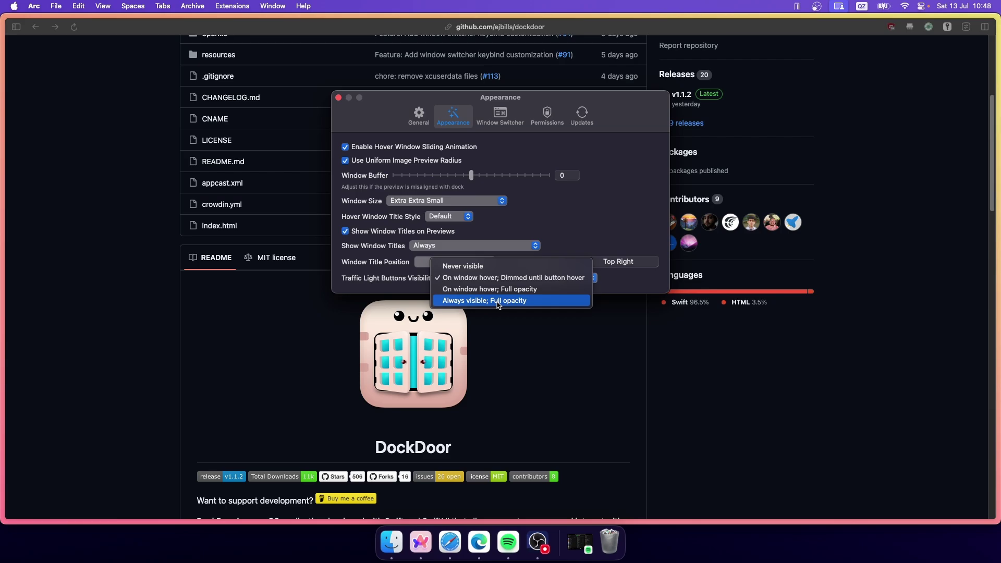
pyautogui.click(498, 302)
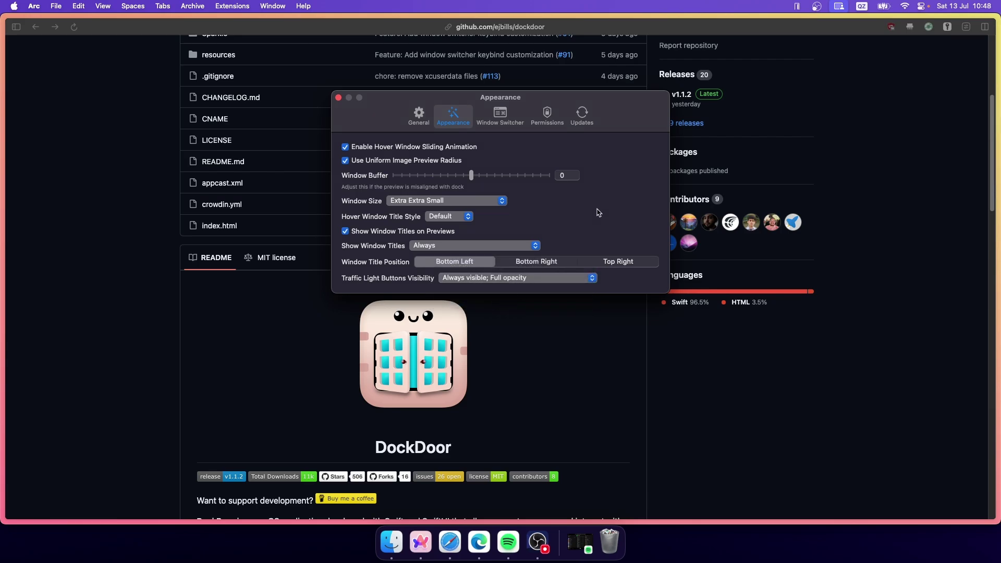
pyautogui.hotkey('alt', 'Tab')
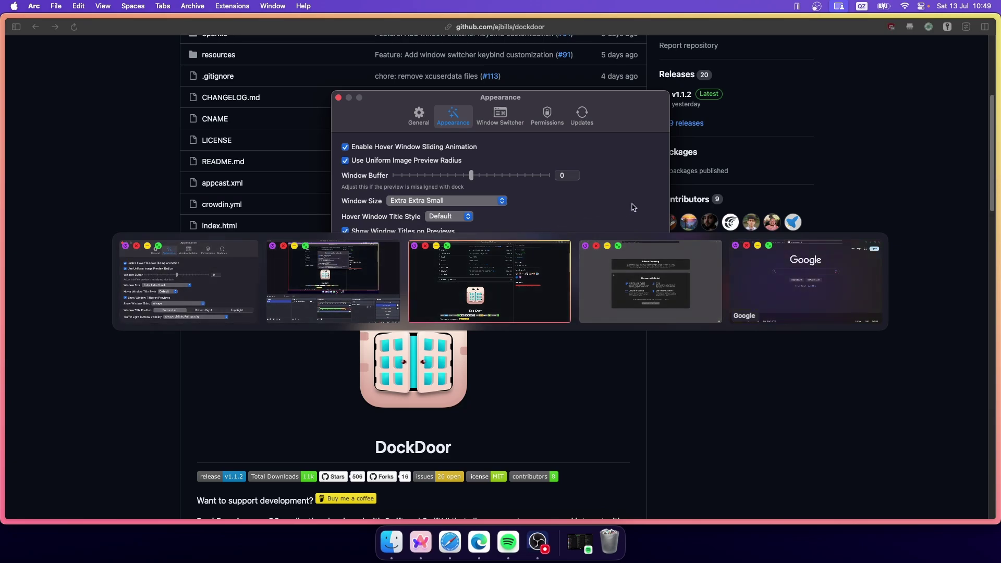
# - Open the Window Switcher settings and test the thumbnail switcher panel with Cmd+Tab
pyautogui.press('Return')
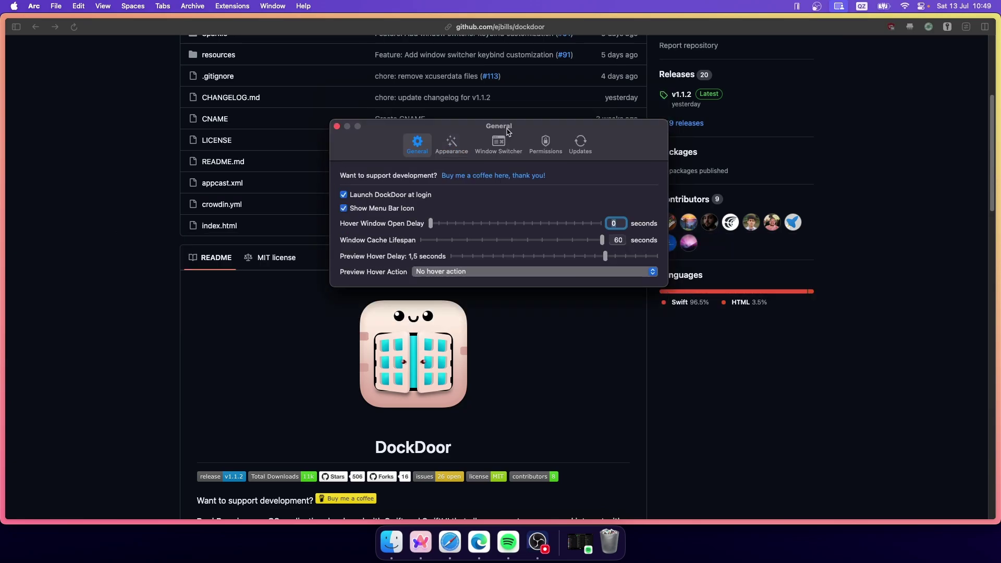
pyautogui.click(499, 144)
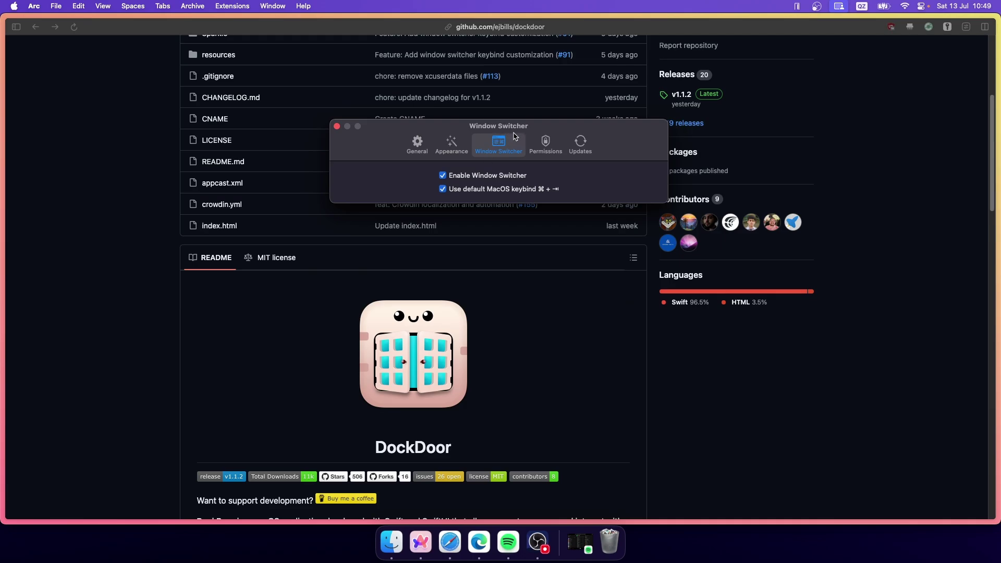
pyautogui.press('super+Tab')
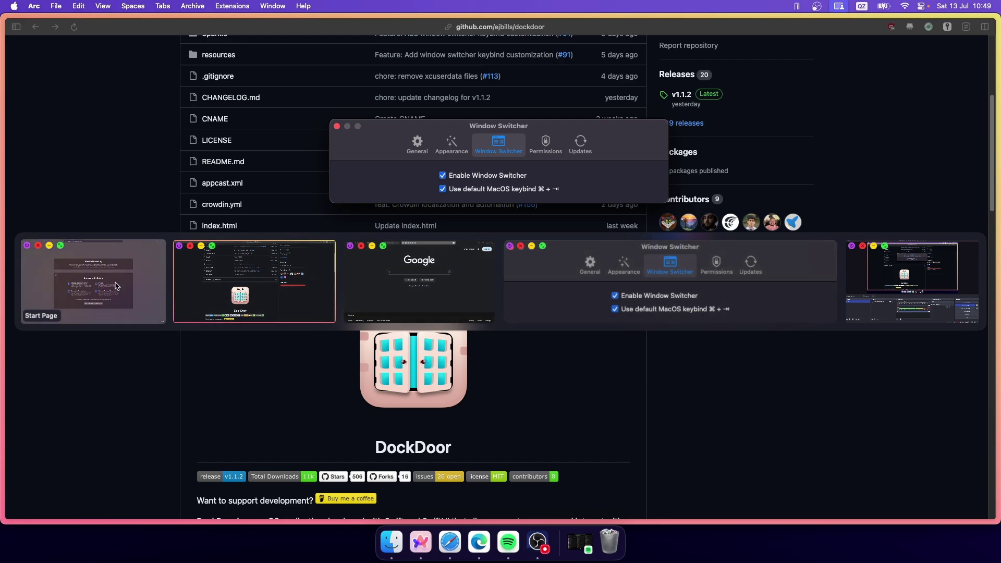
pyautogui.click(493, 130)
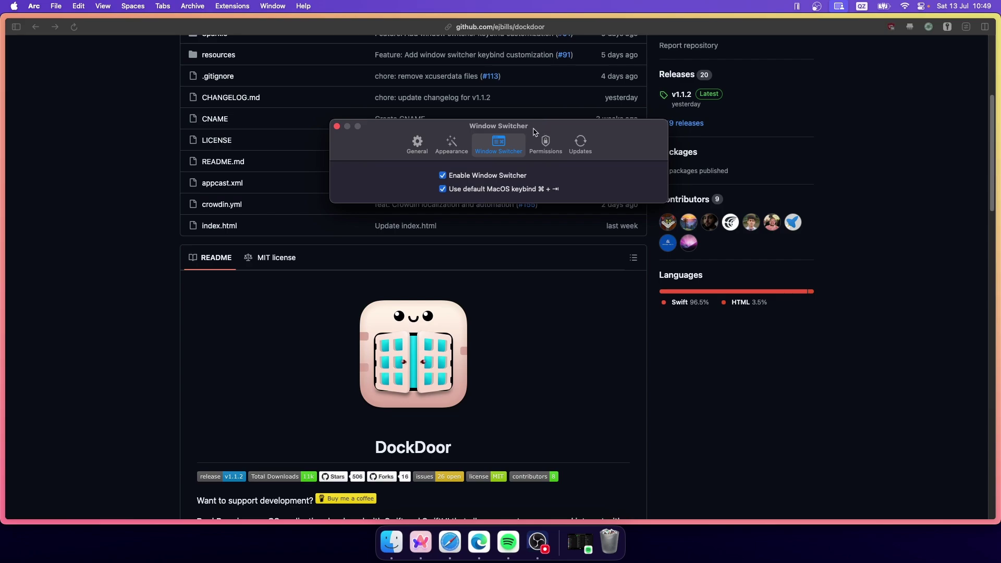
# - Toggle 'Use default MacOS keybind' off and back on, then view the Permissions settings
pyautogui.click(443, 190)
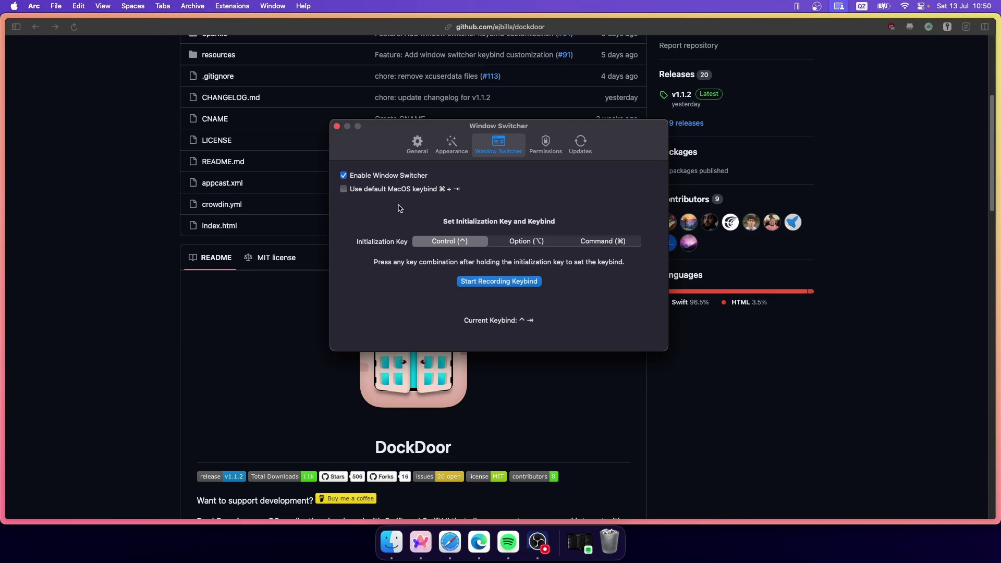
pyautogui.click(345, 190)
pyautogui.click(546, 139)
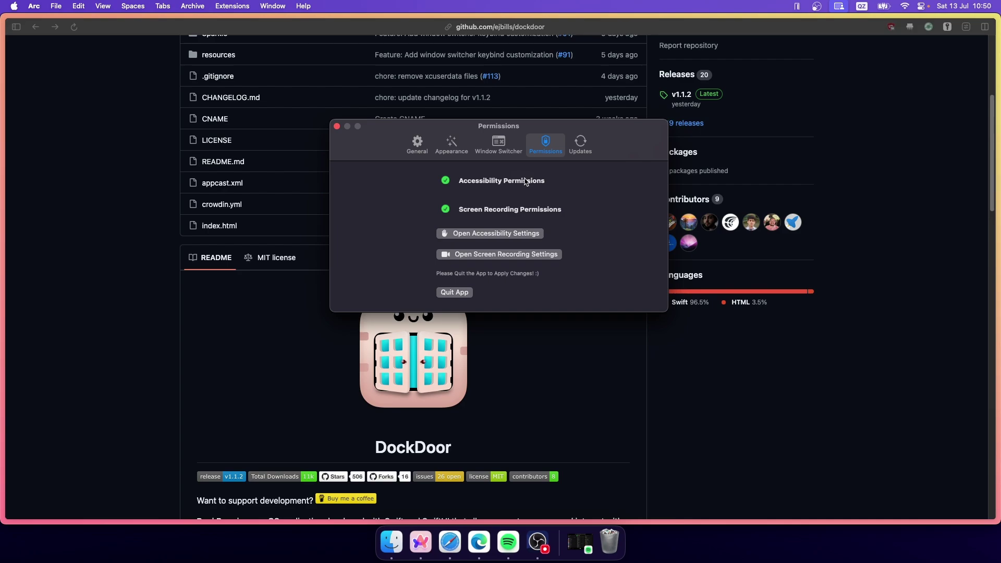
# - Run a manual update check confirming version 1.1.2 is current, and dismiss the message
pyautogui.click(583, 144)
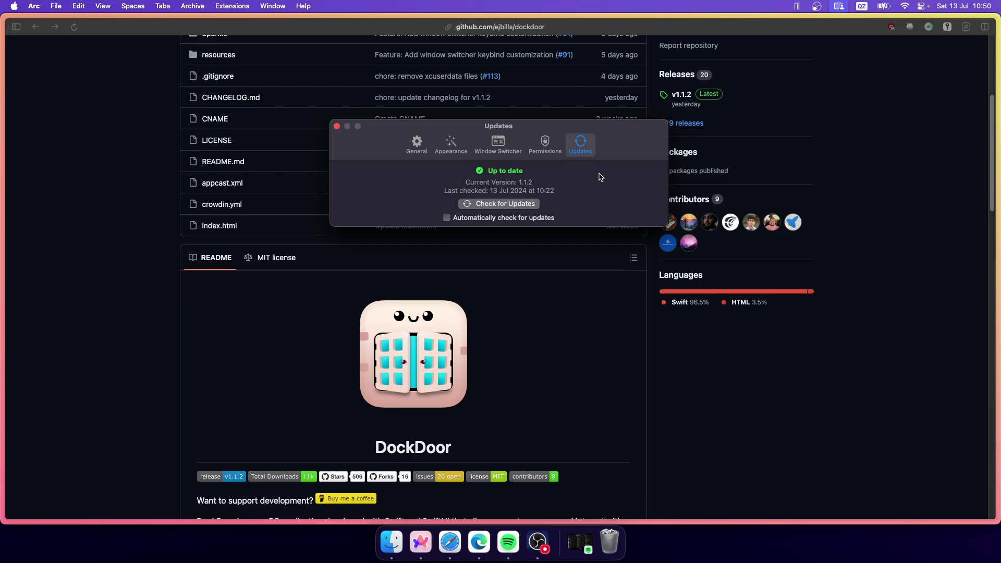
pyautogui.click(501, 205)
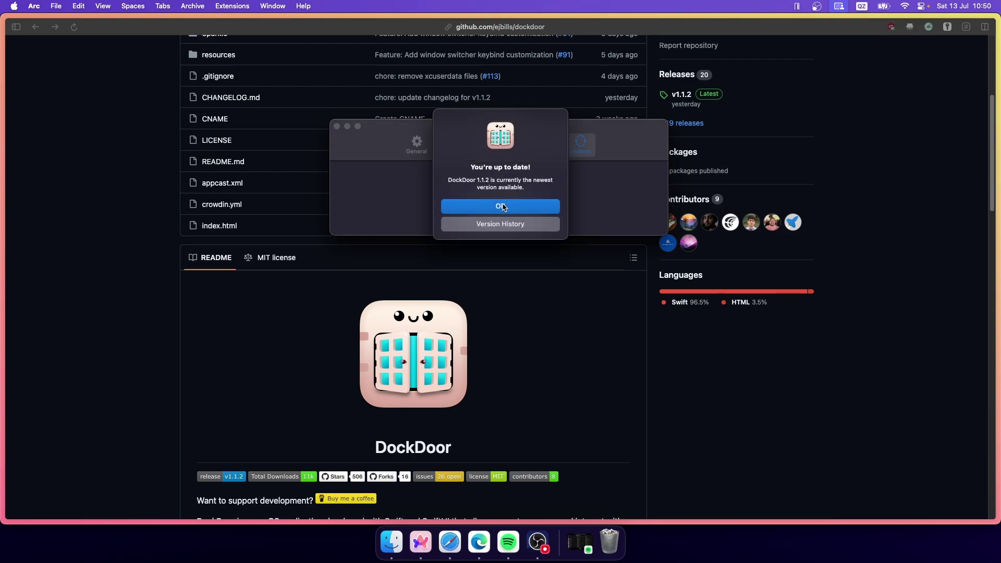
pyautogui.click(518, 205)
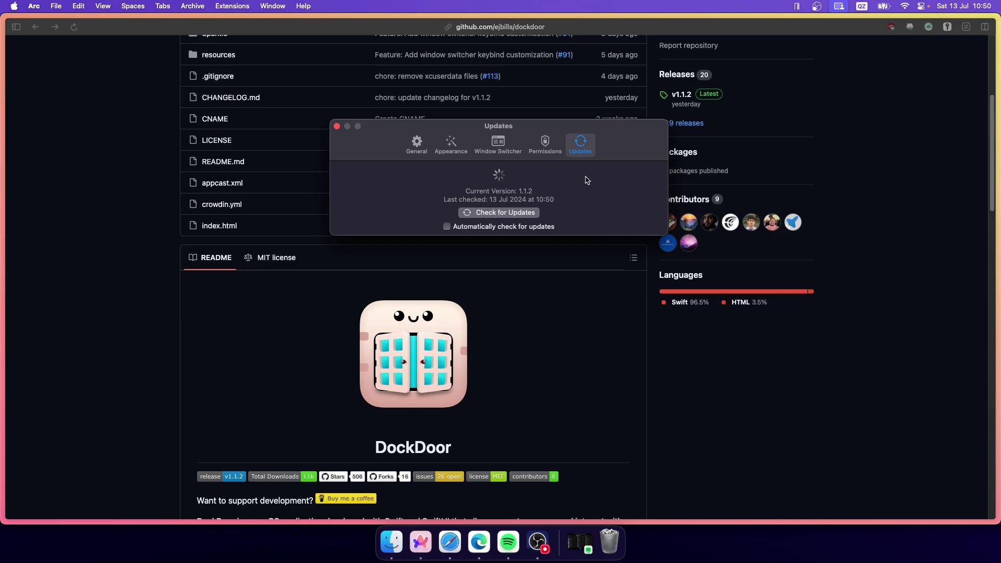